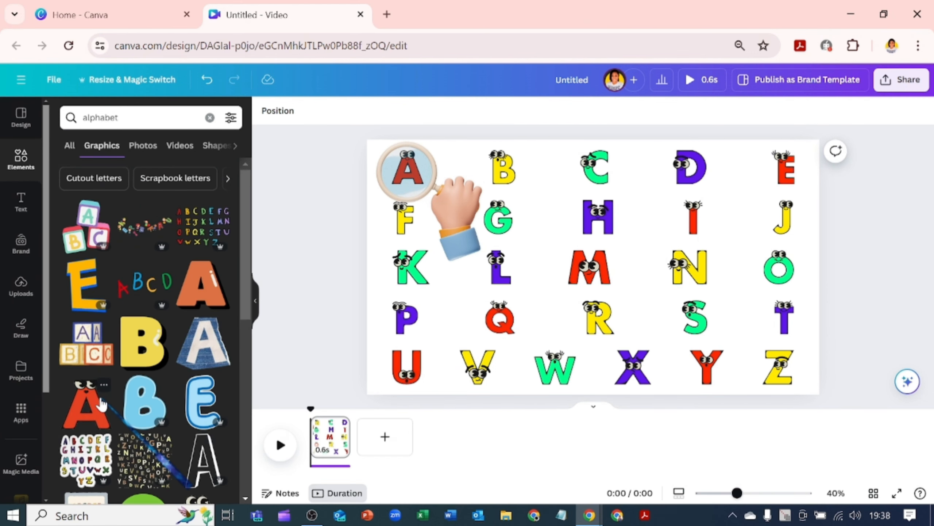
scroll(105, 416, "down", 5)
scroll(107, 425, "down", 15)
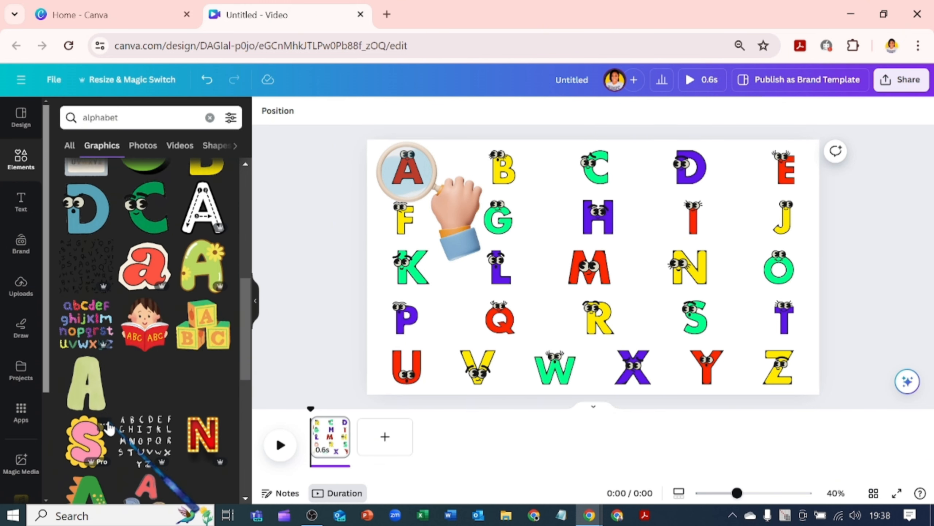
scroll(115, 430, "down", 5)
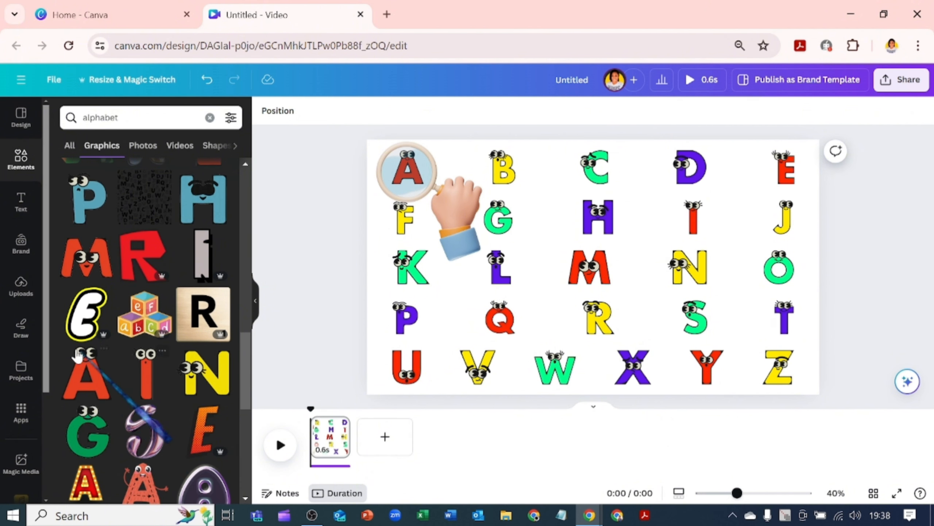
left_click(84, 375)
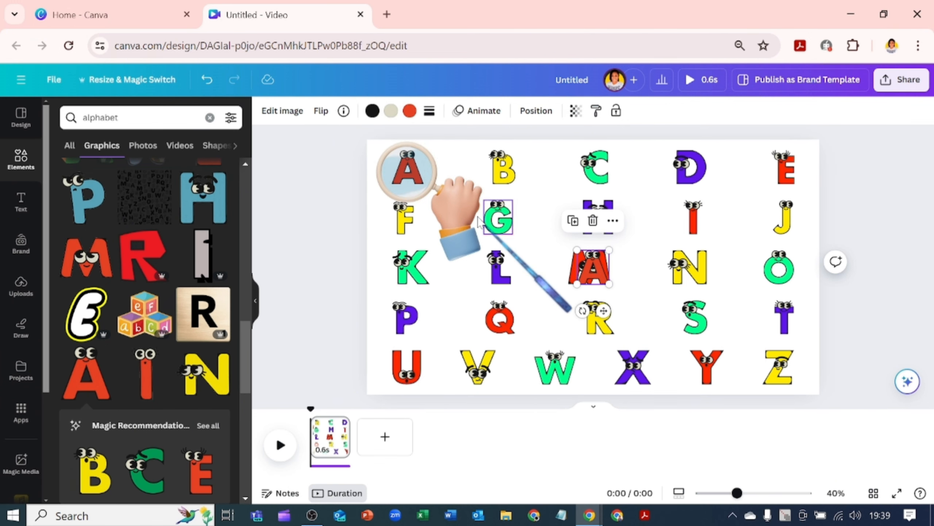
left_click(408, 112)
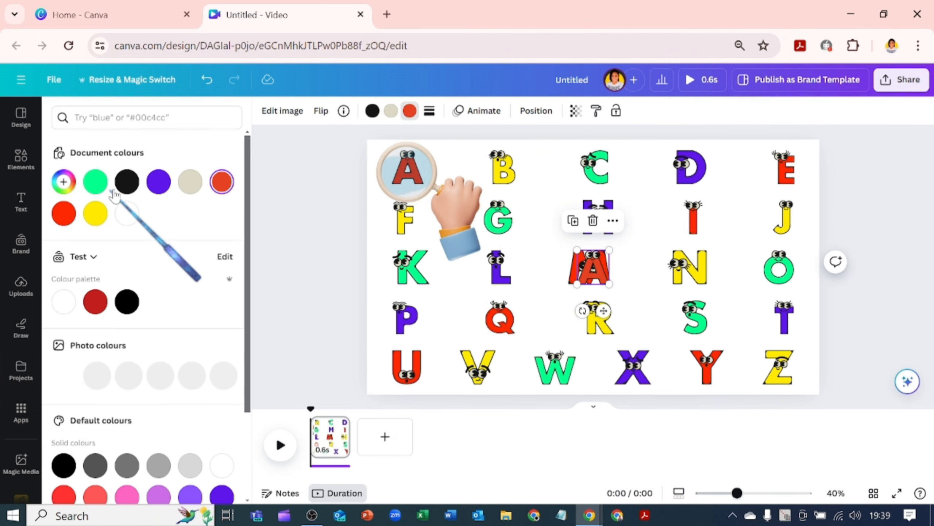
left_click(371, 112)
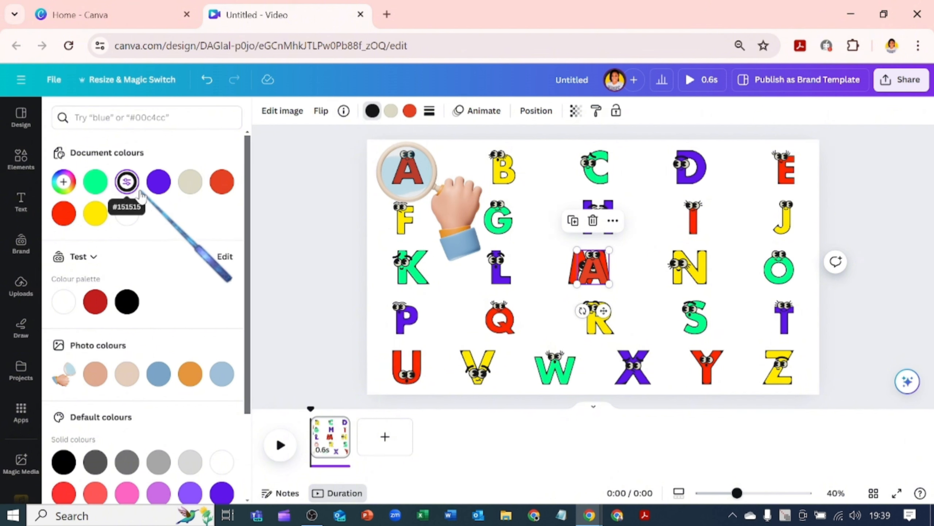
left_click(159, 181)
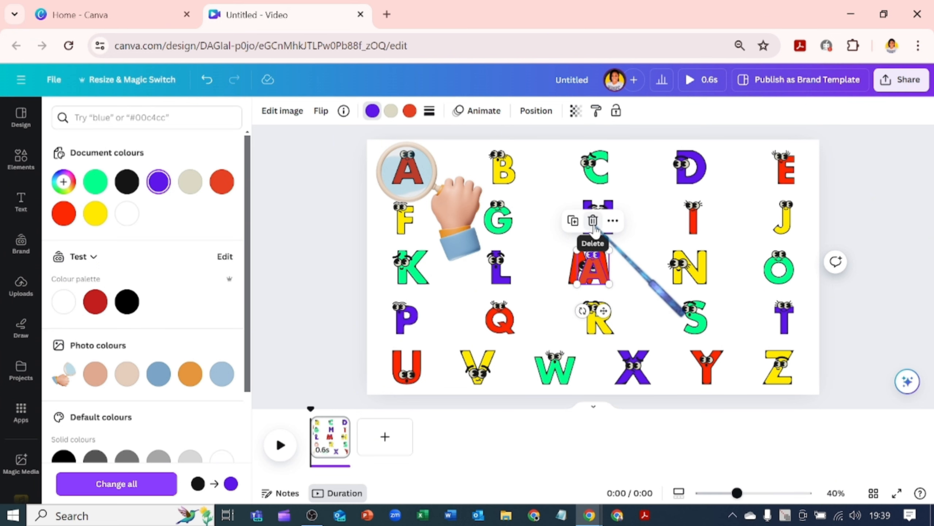
left_click(593, 221)
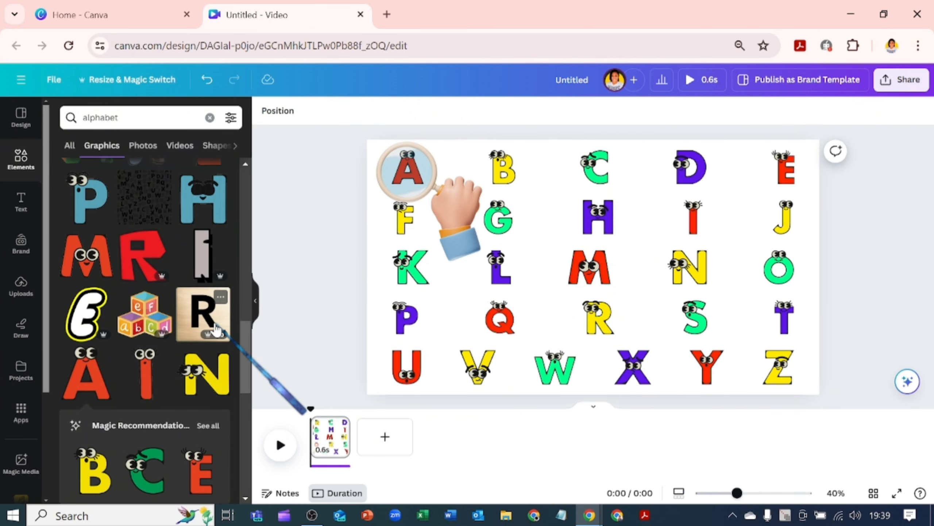
- Add the audio track to the video timeline and play the preview
left_click_drag(217, 329, 332, 475)
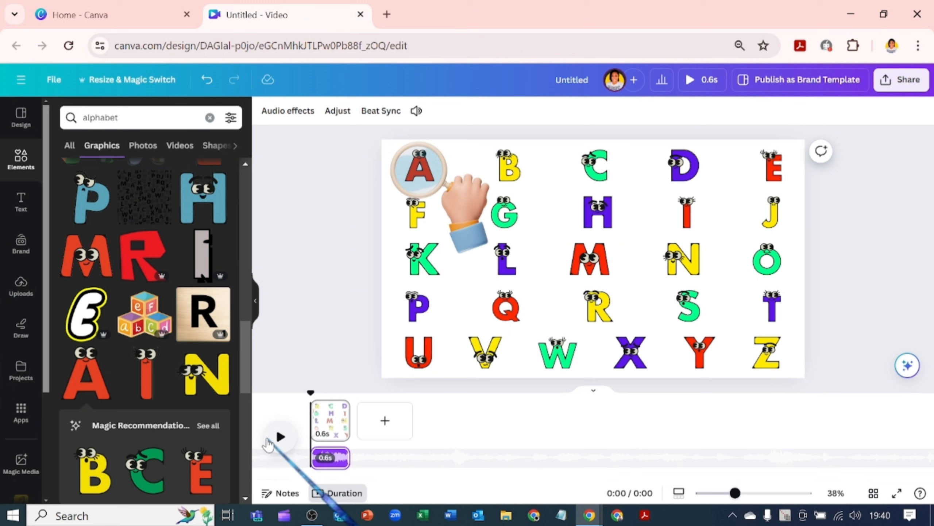
left_click(271, 442)
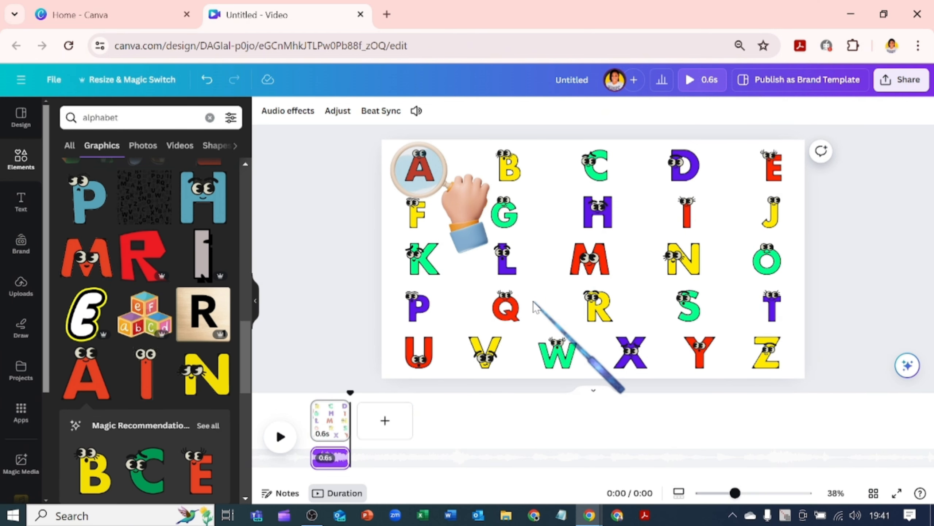
- Draw a rectangle, stretch it to cover the whole page, and fill it with white
key("r")
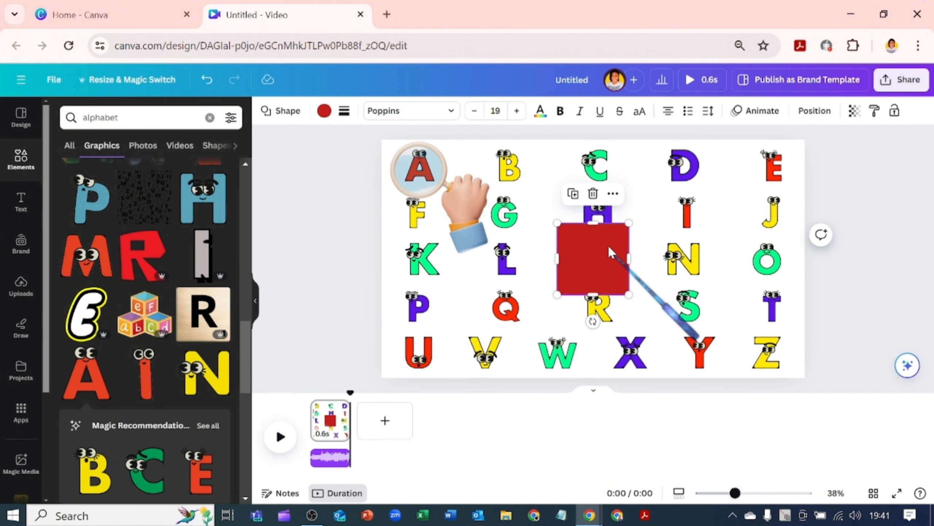
left_click_drag(629, 223, 809, 140)
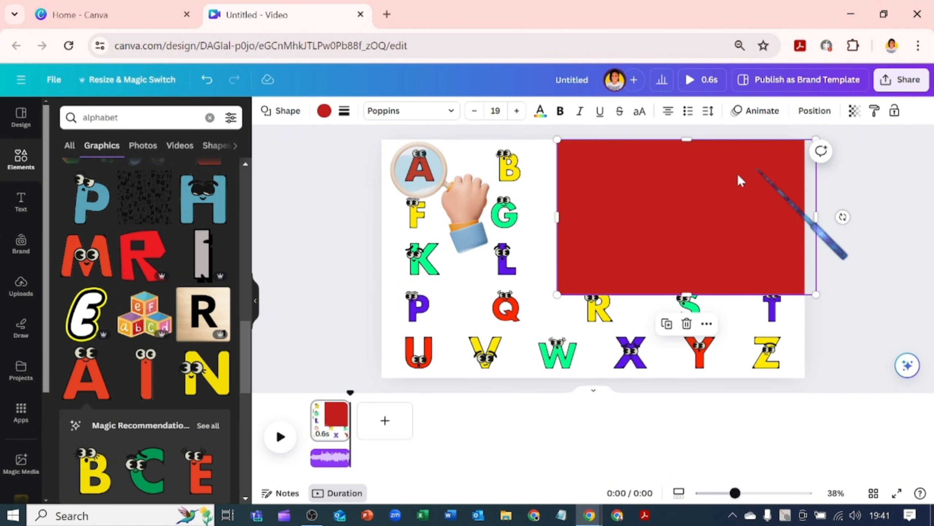
left_click_drag(557, 295, 380, 411)
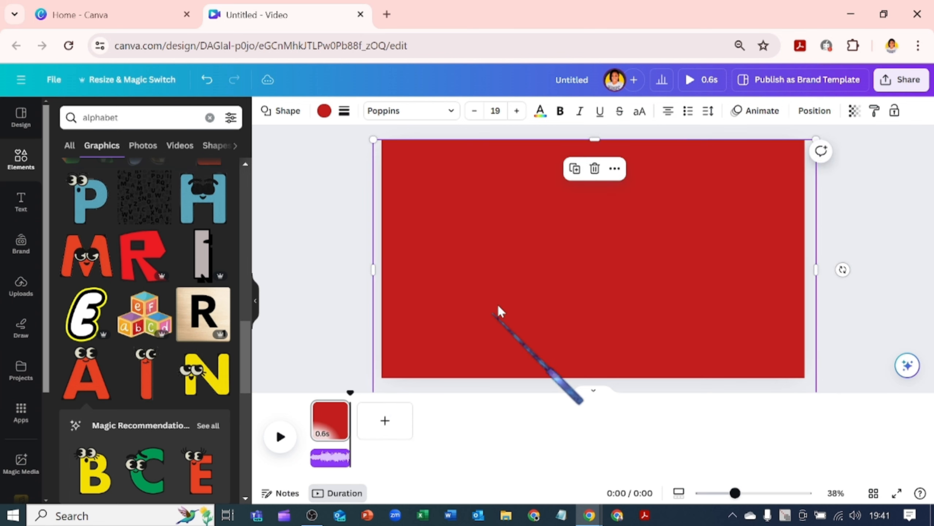
left_click_drag(589, 142, 593, 129)
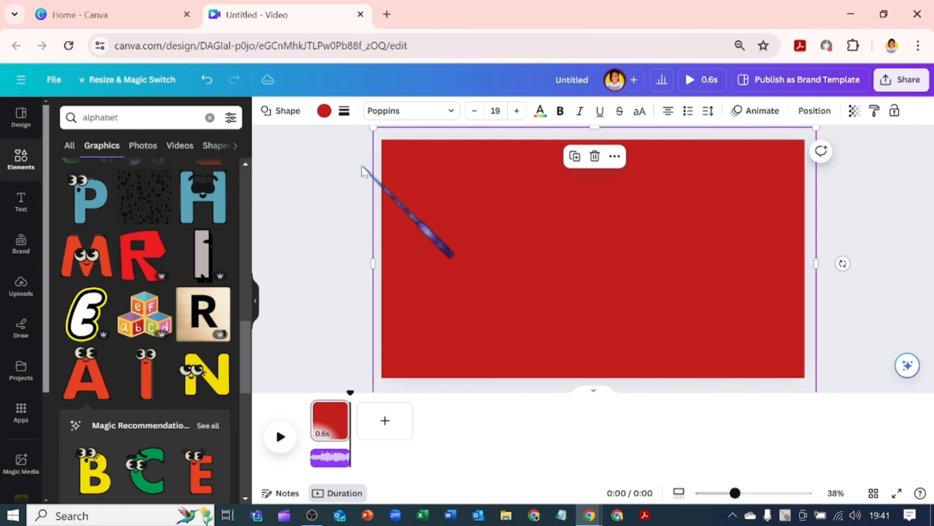
left_click(326, 117)
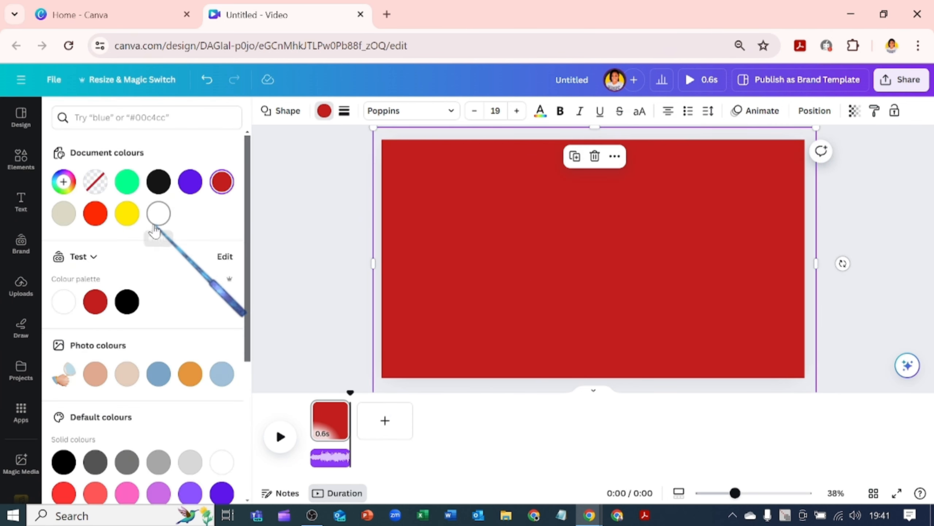
left_click(63, 302)
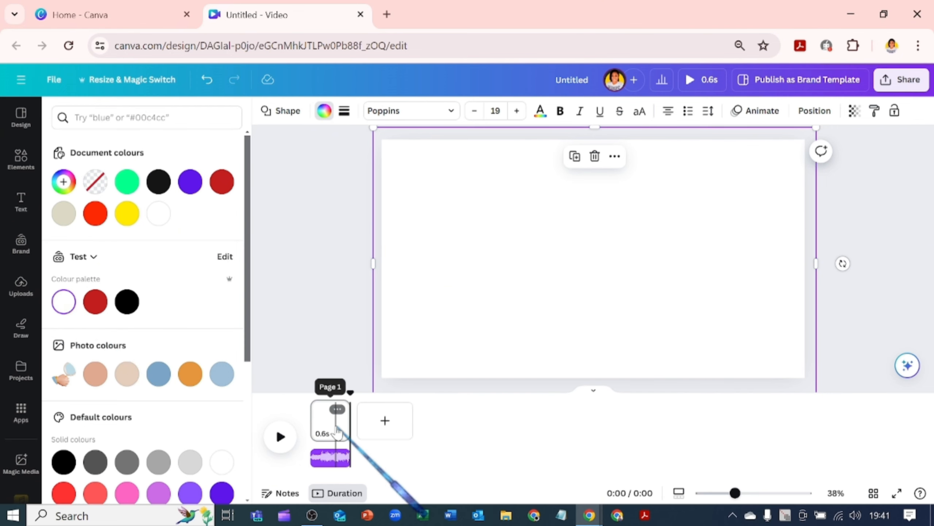
- Duplicate the page and move the magnifying hand layer above the white rectangle on the copy
left_click(337, 408)
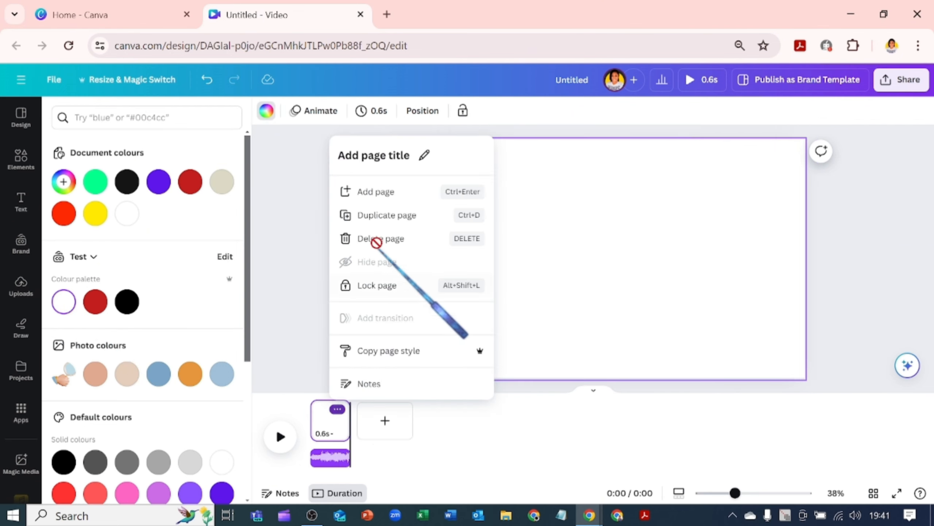
left_click(377, 213)
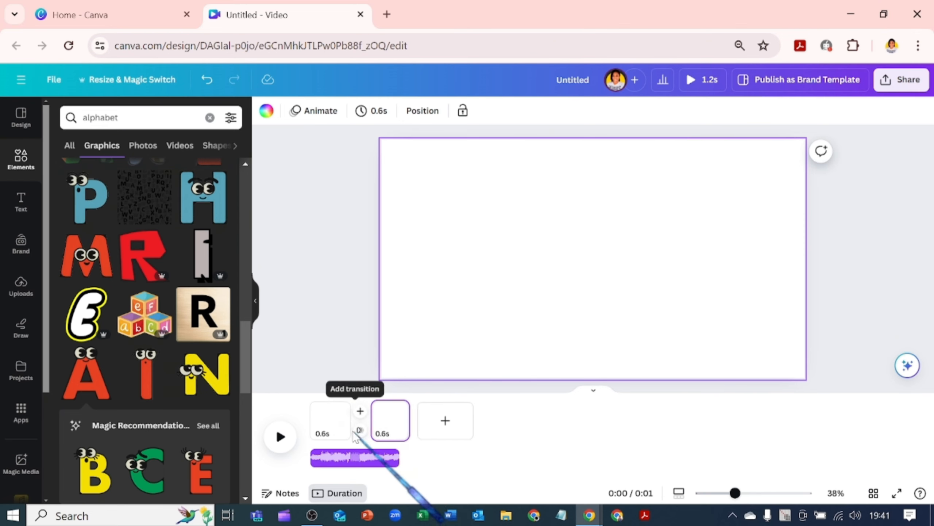
left_click(422, 110)
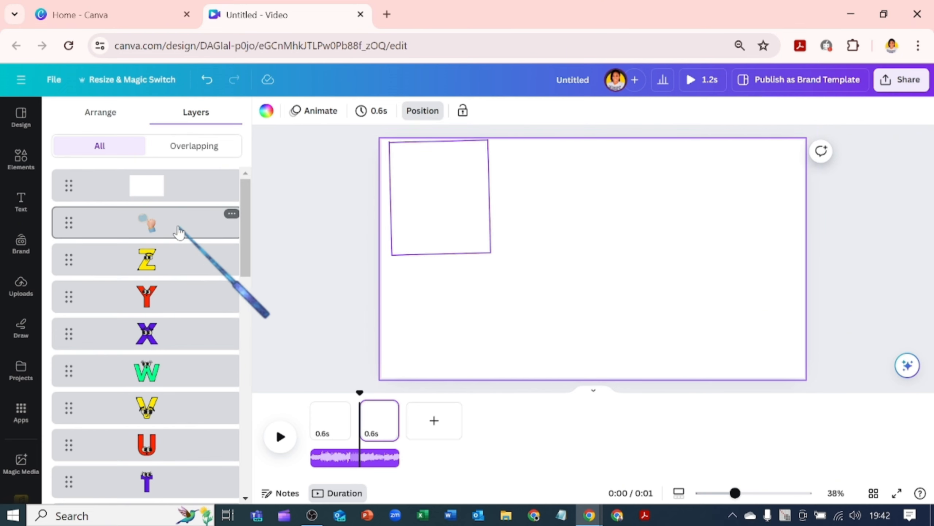
left_click_drag(180, 224, 182, 183)
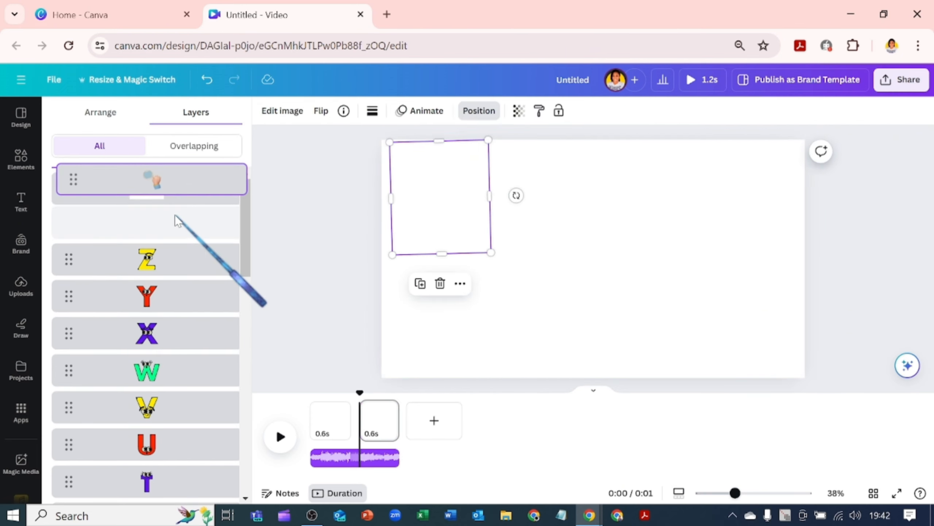
left_click_drag(175, 214, 176, 216)
- Bring the letter A layer to the top of the layer stack so it sits inside the magnifier
scroll(231, 327, "down", 5)
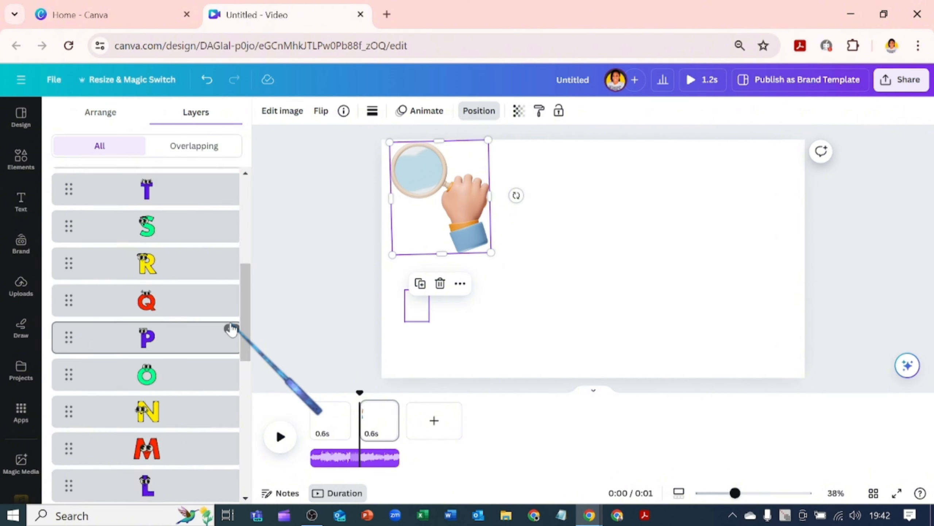
scroll(231, 328, "down", 10)
left_click_drag(180, 442, 195, 180)
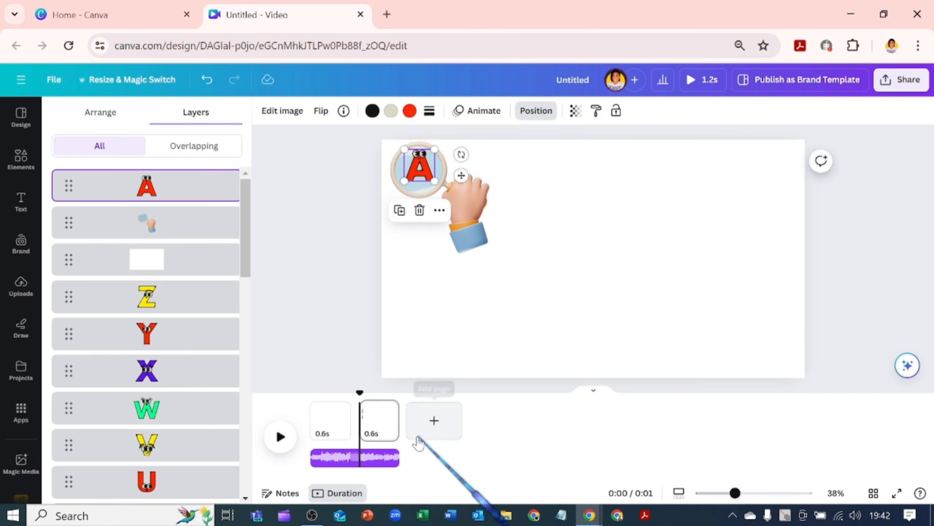
- Duplicate the page, bring letter B to the front on the copy, and move the magnifying hand over B
left_click(375, 428)
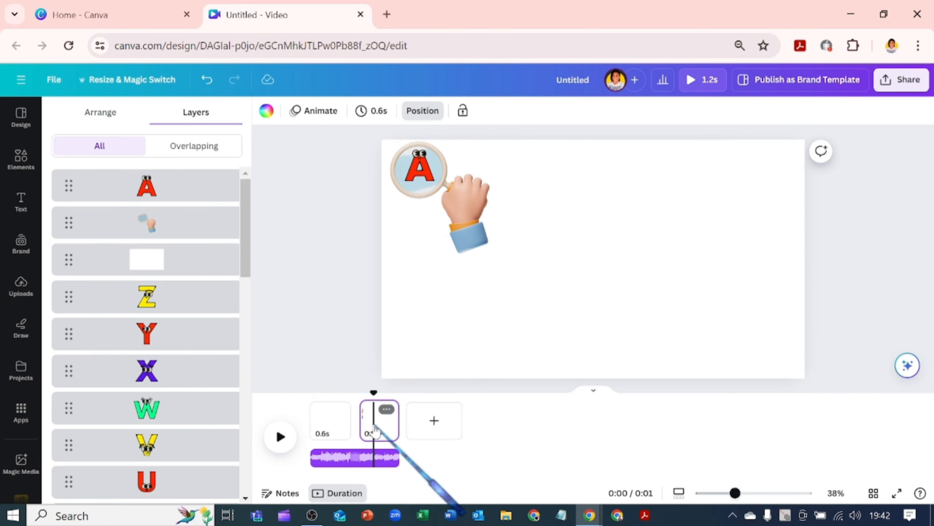
key("ctrl+d")
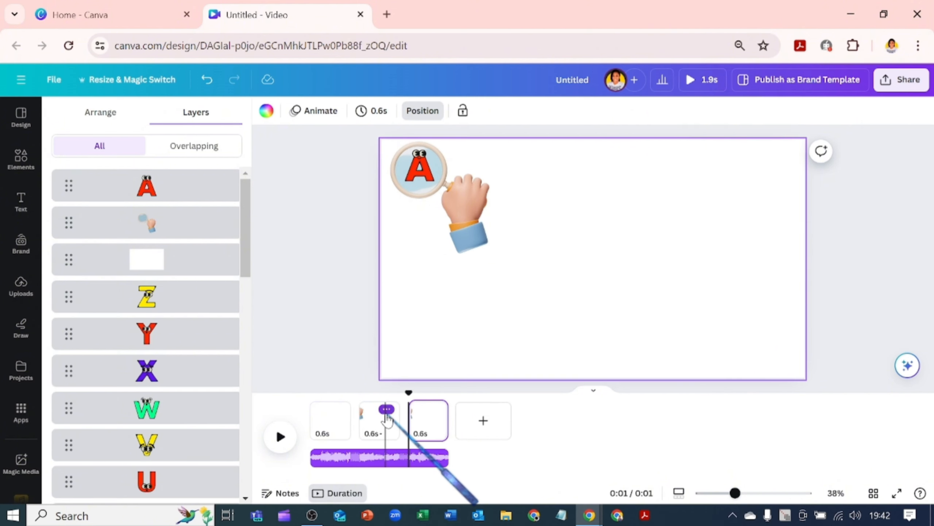
left_click(425, 418)
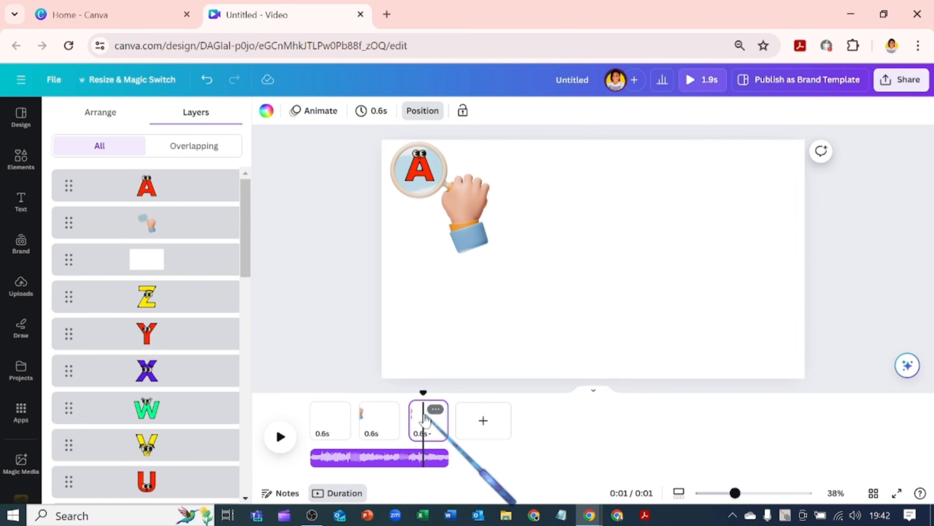
scroll(221, 476, "down", 20)
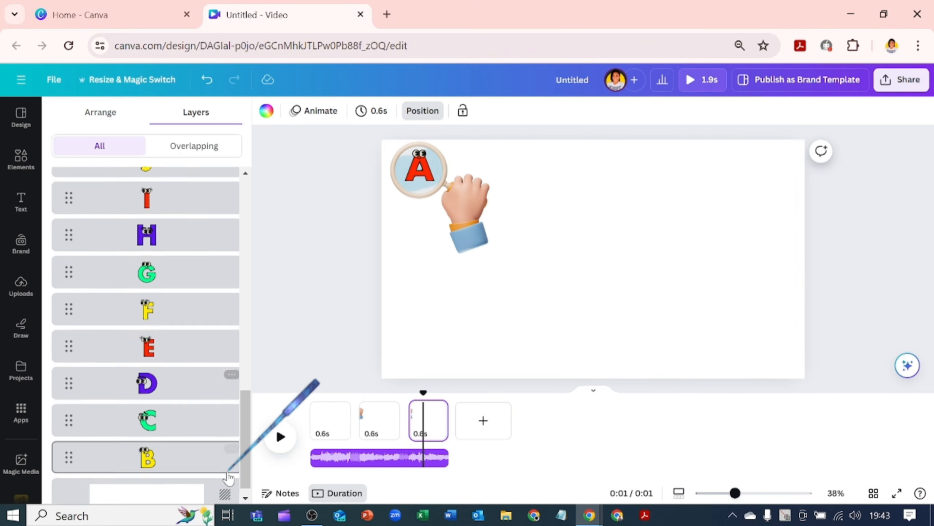
left_click_drag(224, 455, 226, 188)
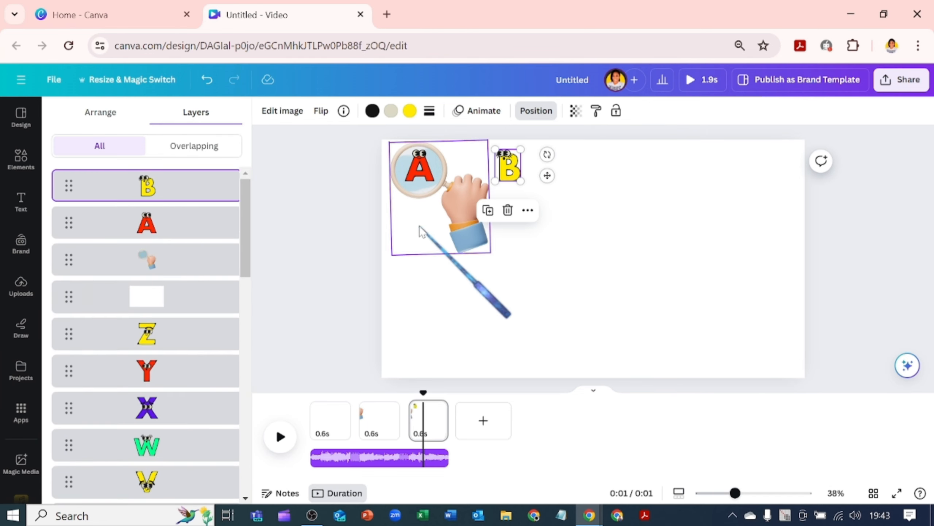
left_click_drag(426, 216, 515, 215)
- Duplicate the page, bring letter C to the front on the copy, and move the magnifying hand over C
left_click(432, 427)
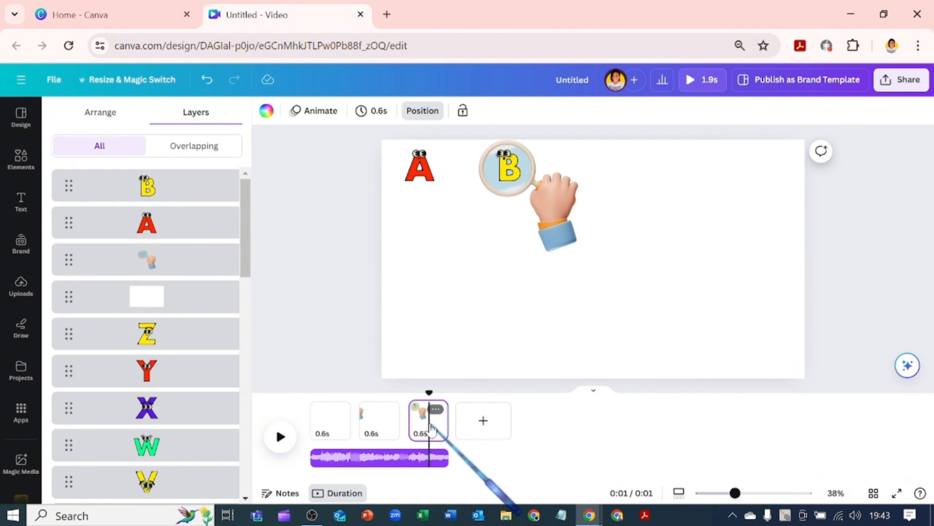
key("ctrl+d")
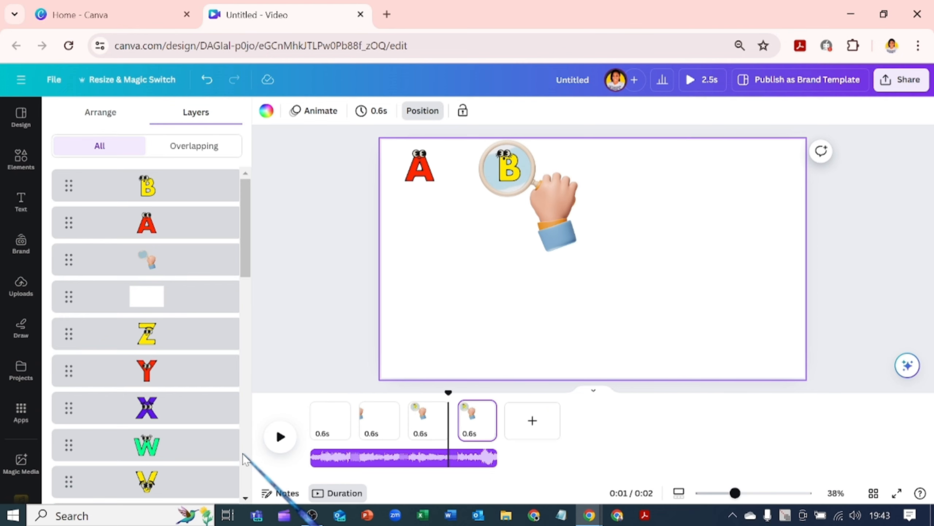
scroll(242, 453, "down", 10)
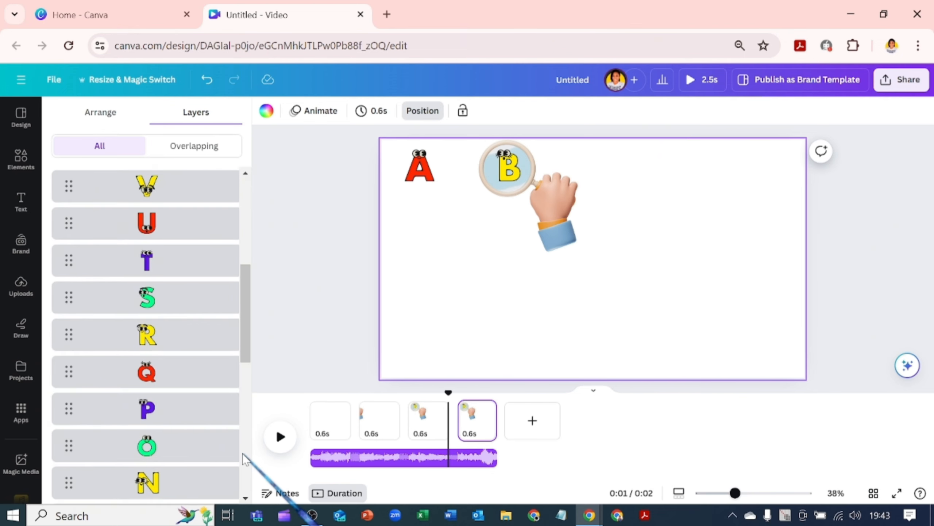
left_click(204, 445)
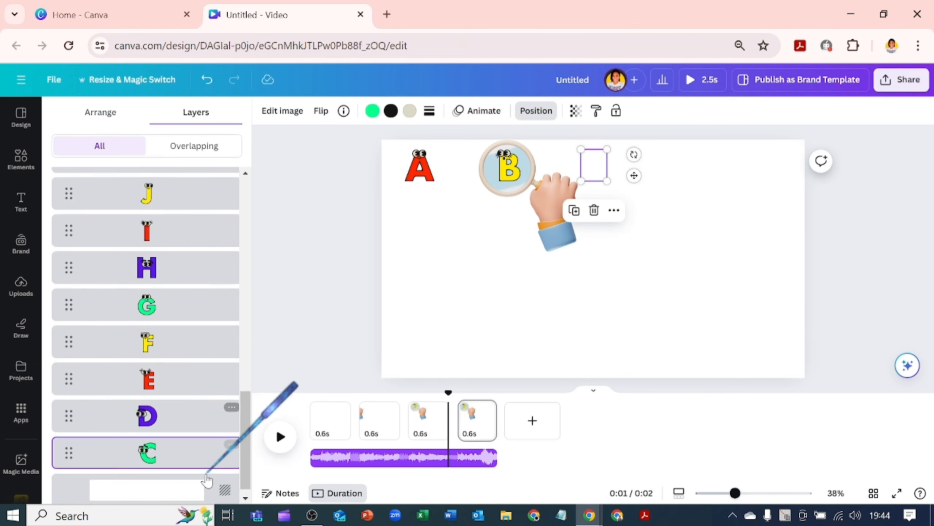
left_click_drag(202, 445, 191, 182)
left_click_drag(543, 200, 624, 202)
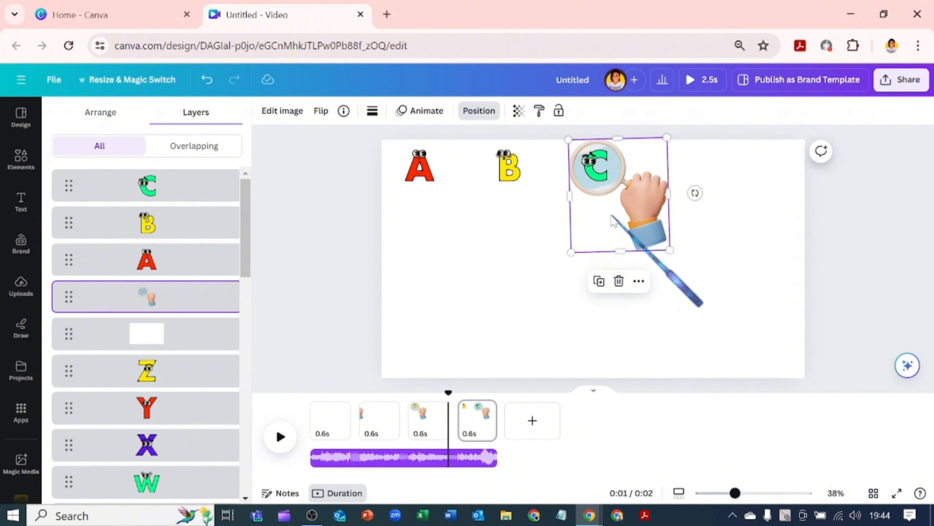
- Duplicate the page, bring letter D to the front on the copy, and move the magnifying hand over D
left_click(478, 430)
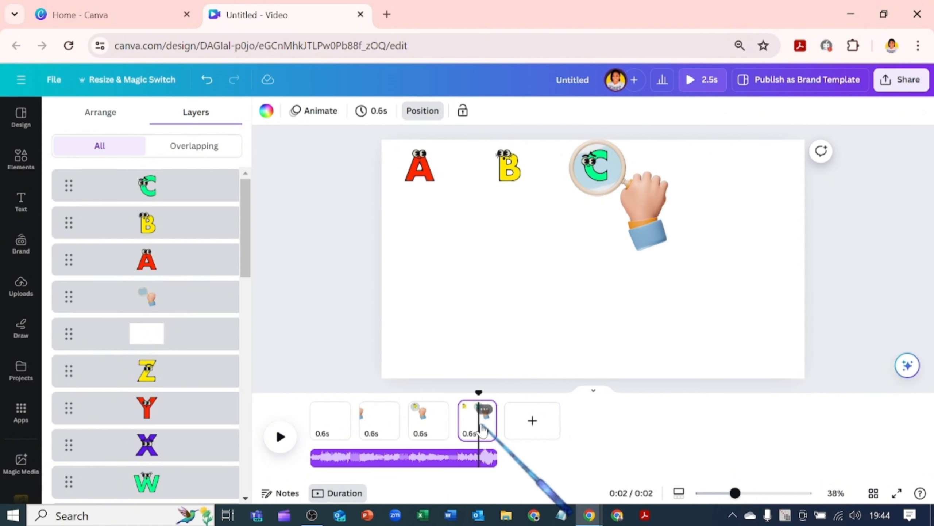
key("ctrl+d")
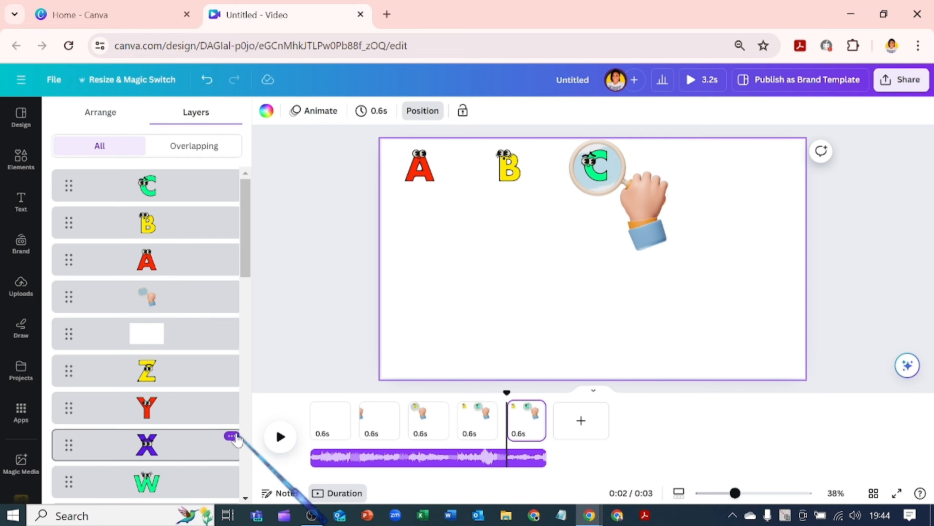
scroll(234, 443, "down", 10)
scroll(236, 464, "down", 3)
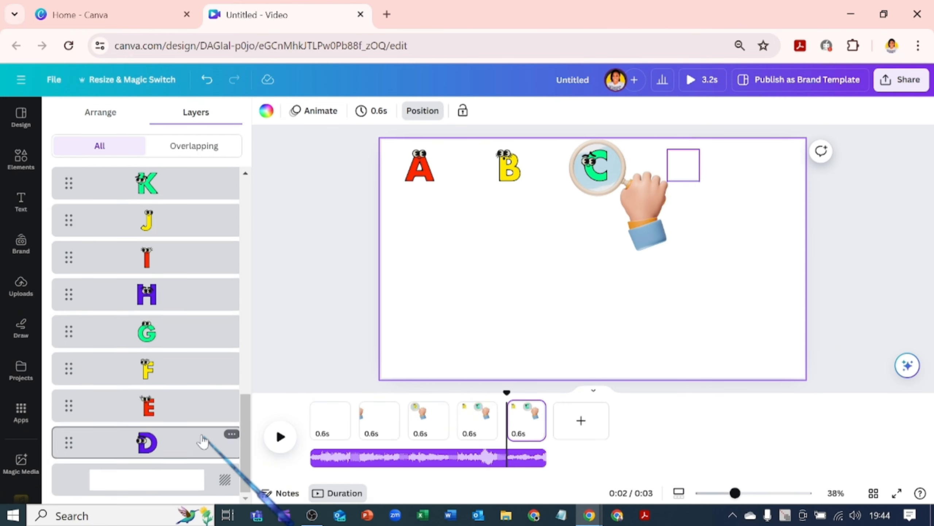
left_click_drag(202, 442, 216, 186)
left_click_drag(634, 227, 721, 221)
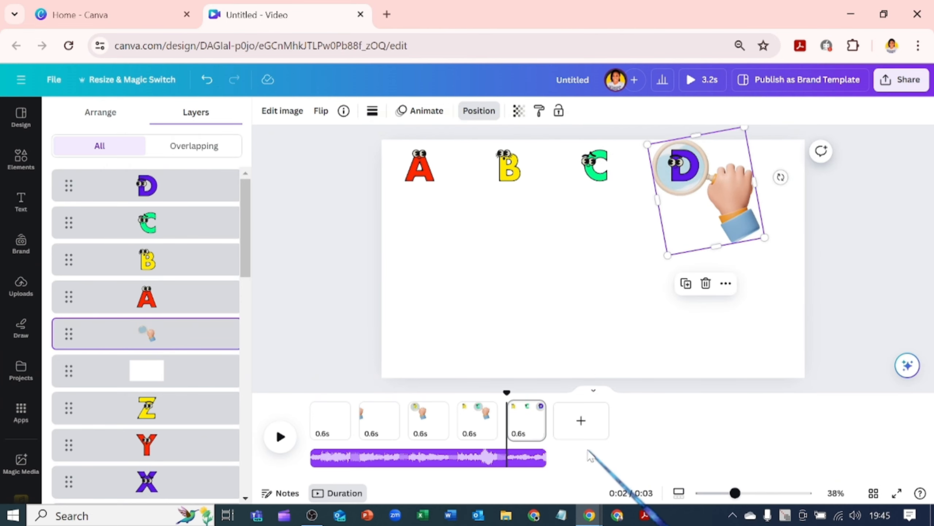
- Duplicate the page, bring letter E to the front on the copy, and rotate and move the magnifying hand over E
left_click(527, 426)
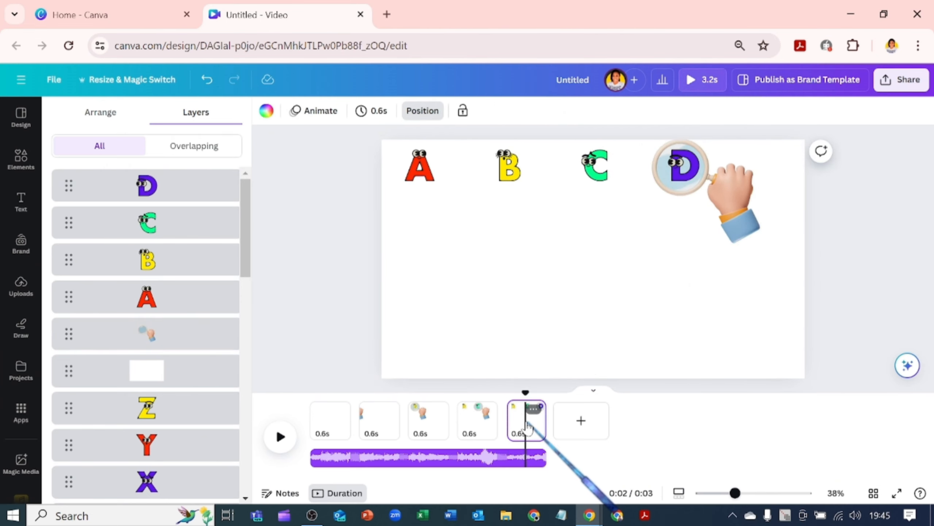
key("ctrl+d")
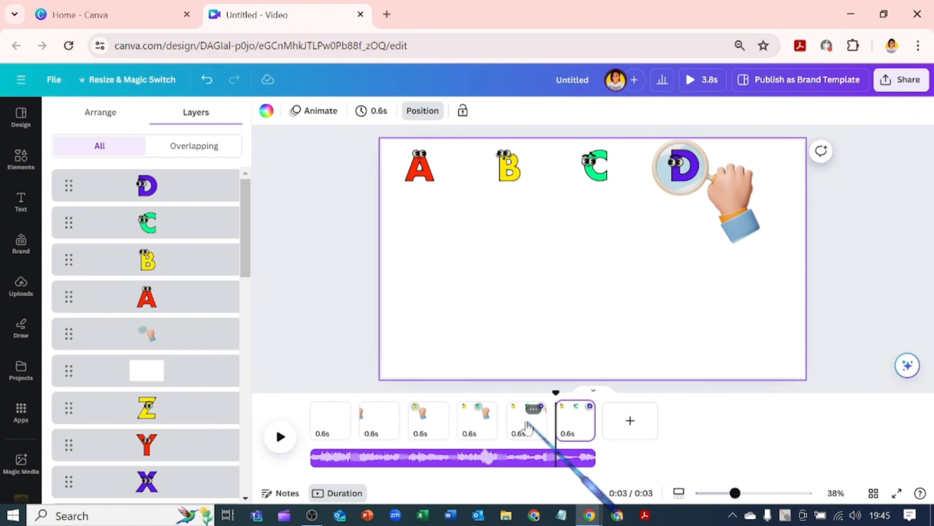
scroll(167, 444, "down", 20)
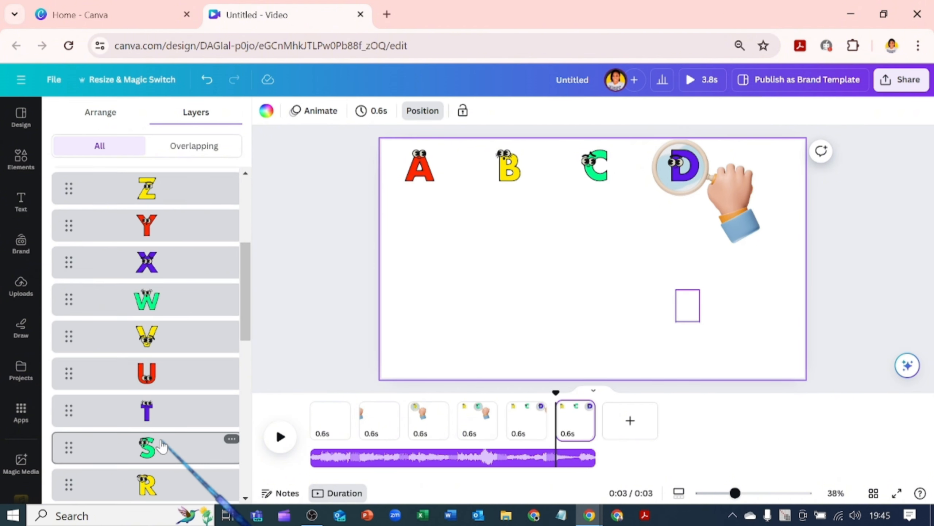
left_click_drag(170, 462, 186, 184)
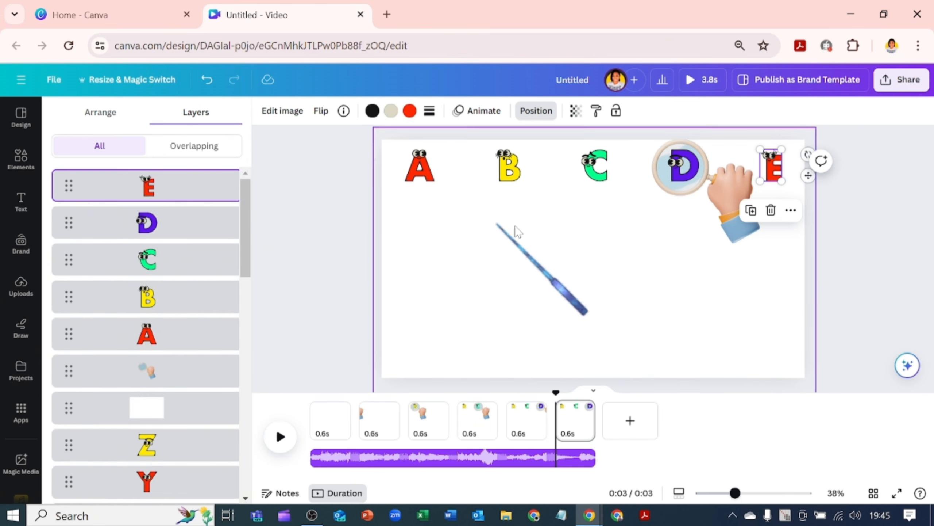
left_click(714, 234)
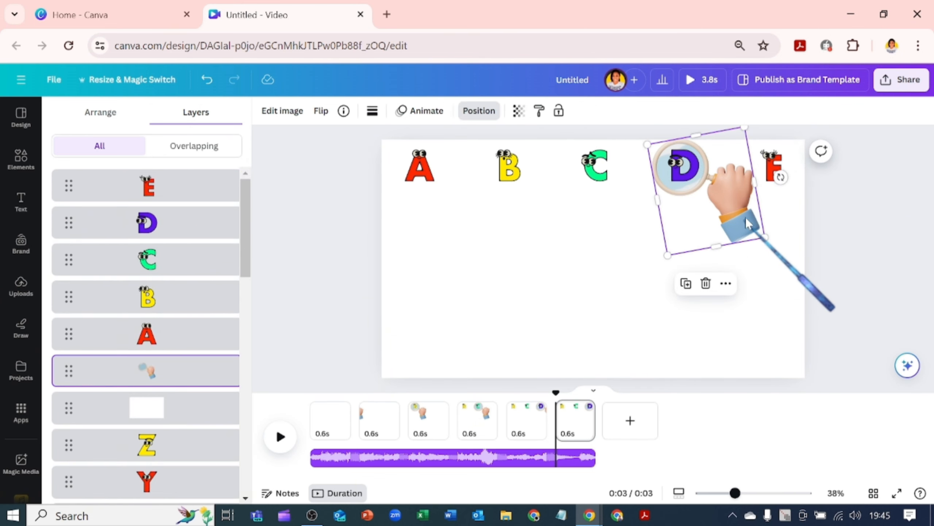
left_click_drag(781, 177, 675, 327)
left_click_drag(711, 201, 750, 194)
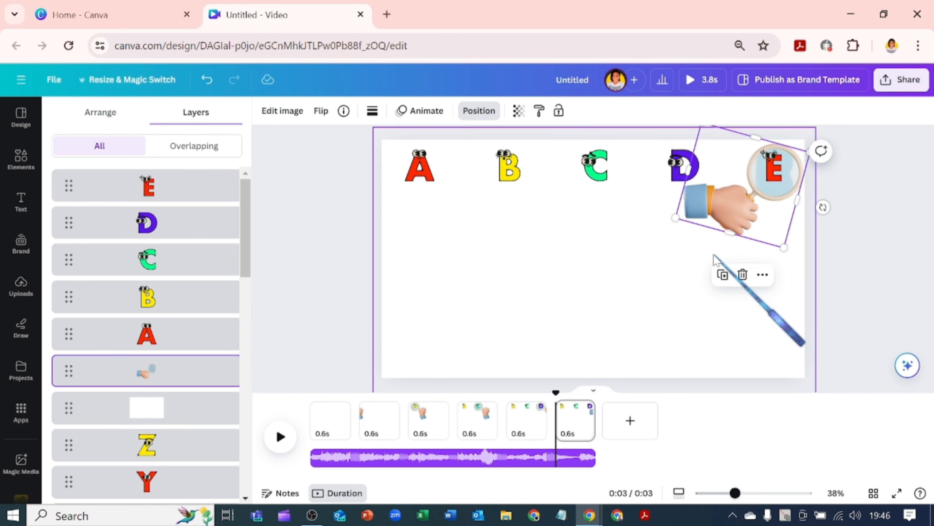
left_click_drag(823, 208, 825, 195)
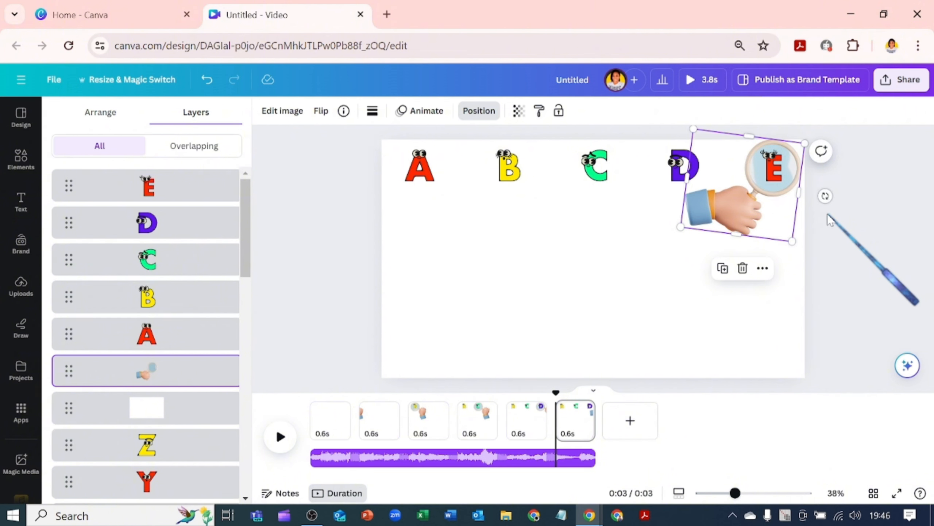
- Duplicate the page, bring letter F to the front on the copy, and move the magnifying hand over F
left_click(572, 425)
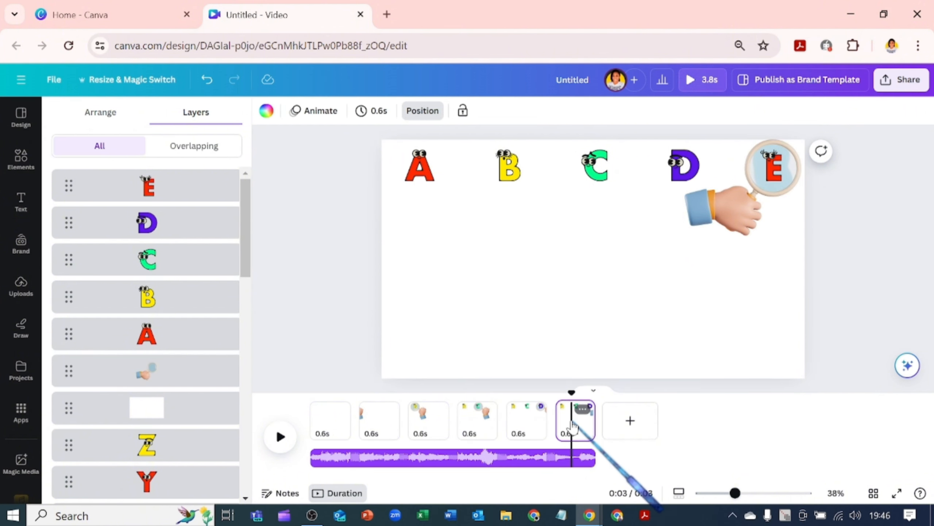
key("ctrl+d")
scroll(166, 449, "down", 15)
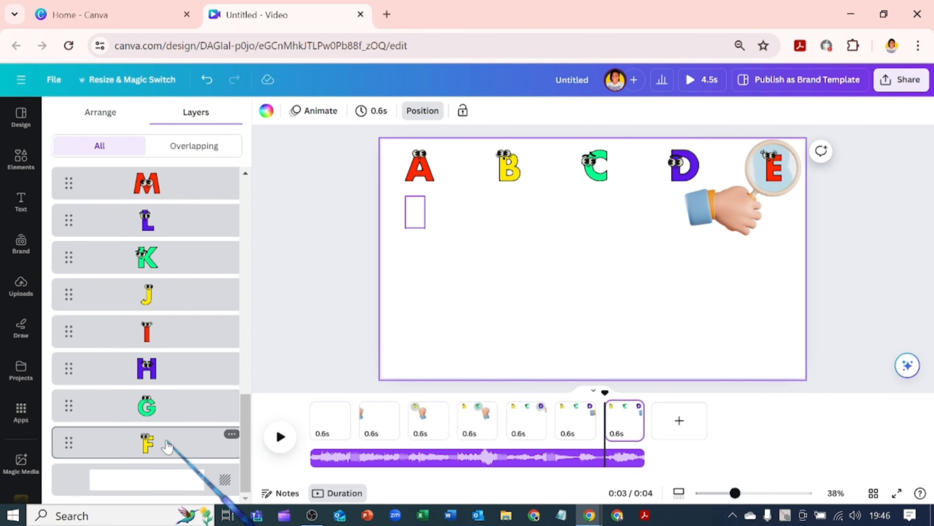
left_click_drag(167, 456, 184, 184)
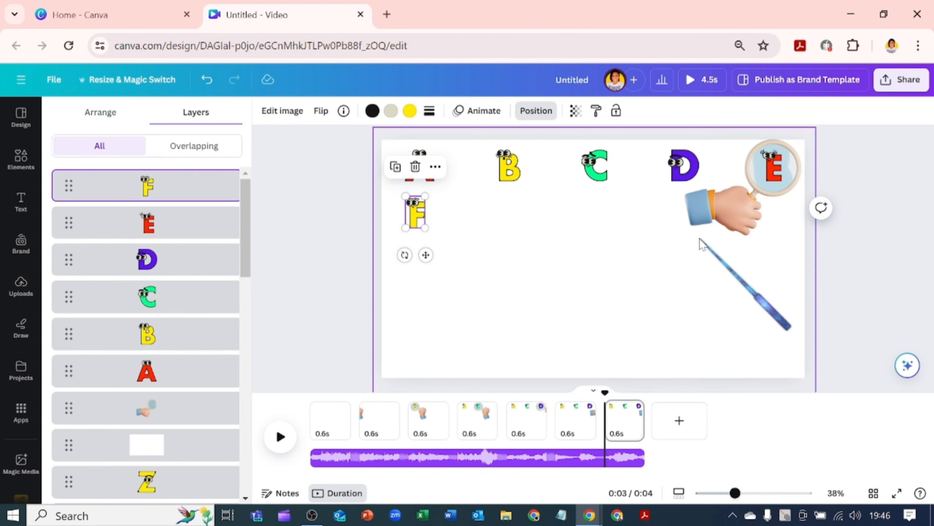
left_click_drag(705, 237, 536, 255)
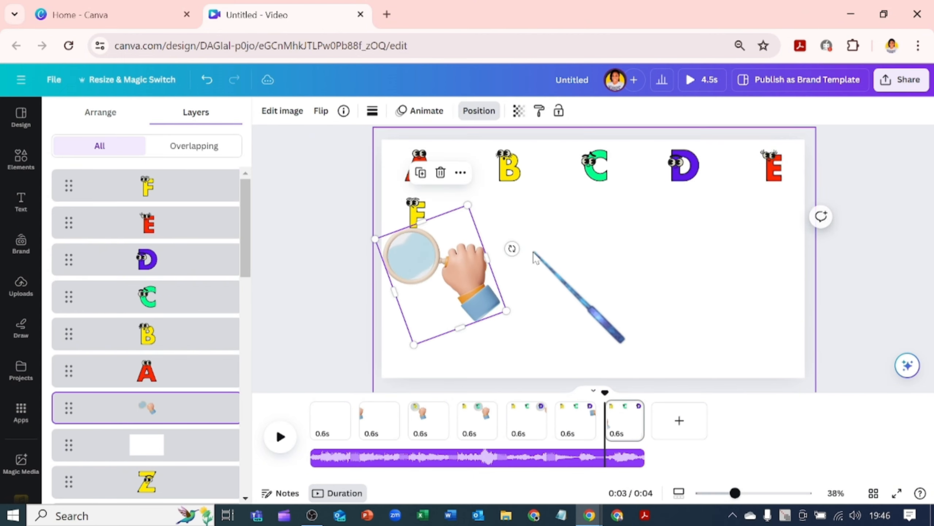
left_click_drag(419, 291, 423, 250)
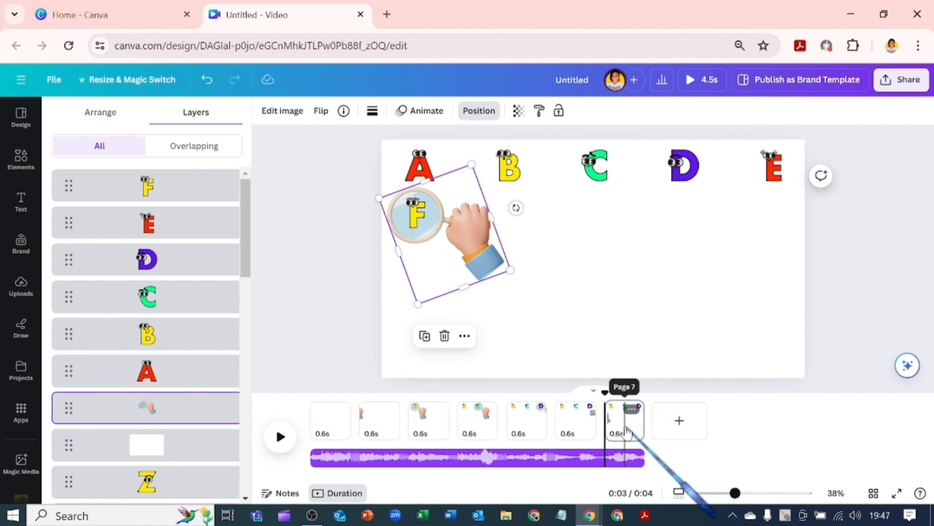
- Duplicate the page, bring letter G to the top of the layers on the copy, and move the magnifying hand over G
left_click(624, 428)
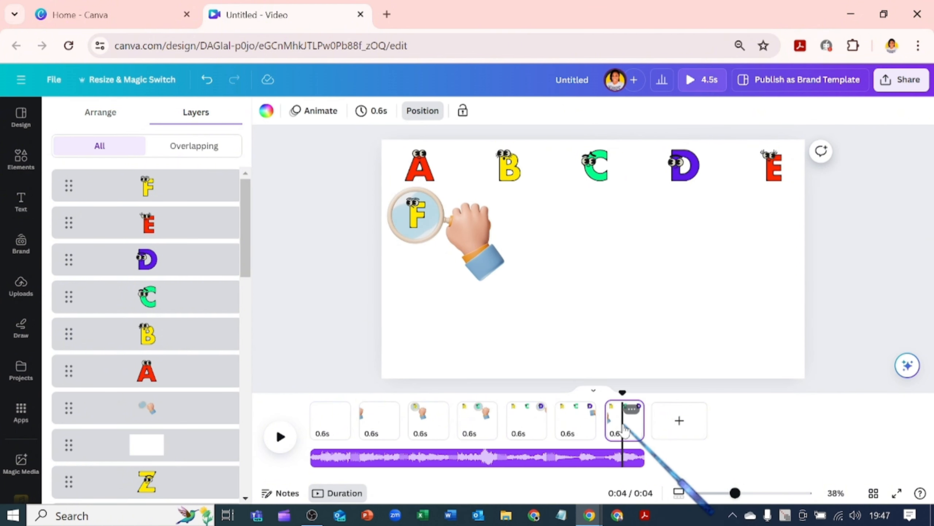
key("ctrl+d")
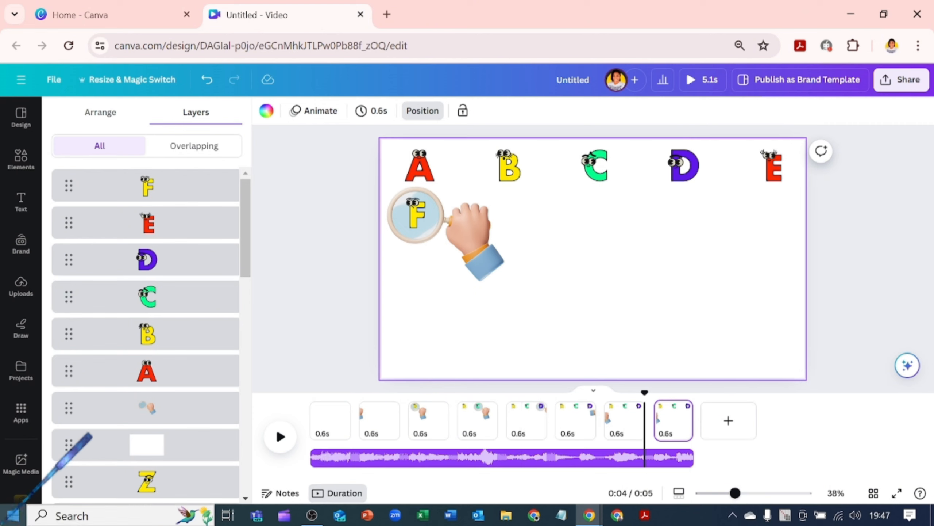
scroll(181, 477, "down", 5)
scroll(181, 478, "down", 10)
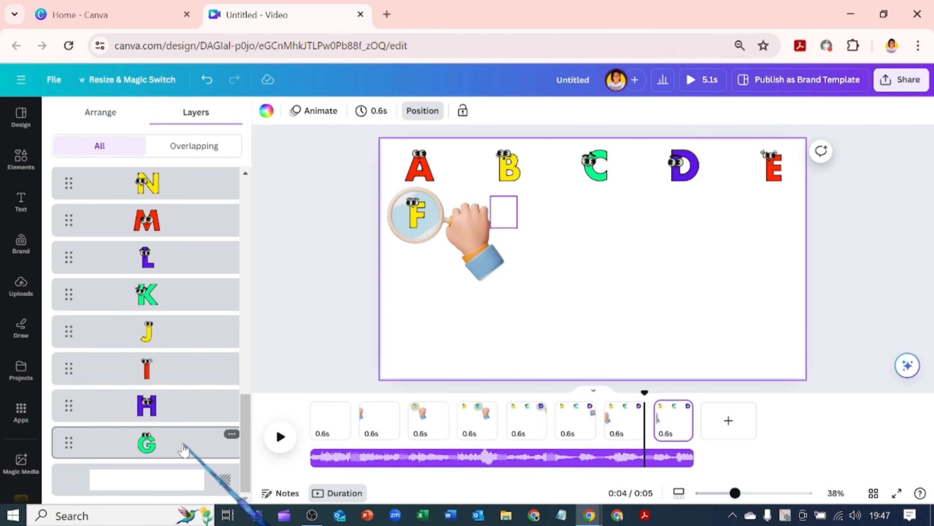
left_click_drag(184, 442, 186, 225)
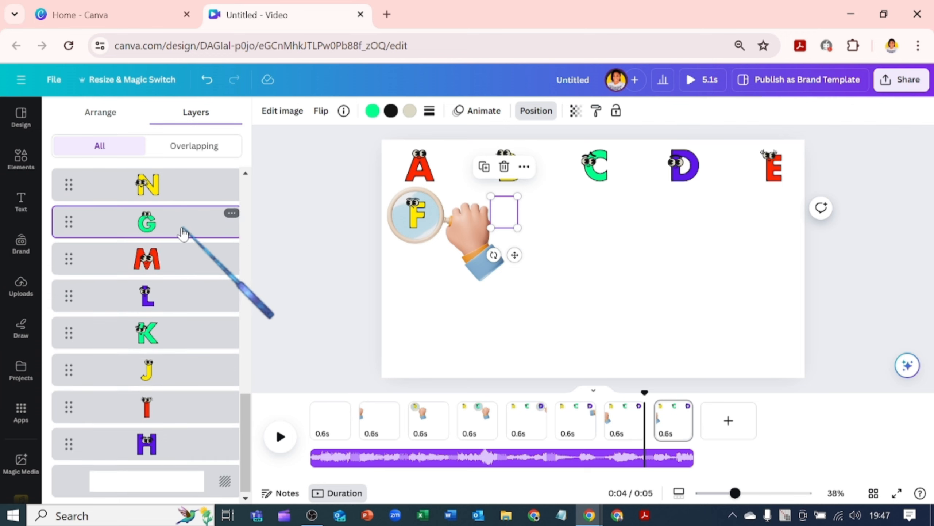
scroll(176, 294, "up", 2)
left_click_drag(149, 298, 154, 186)
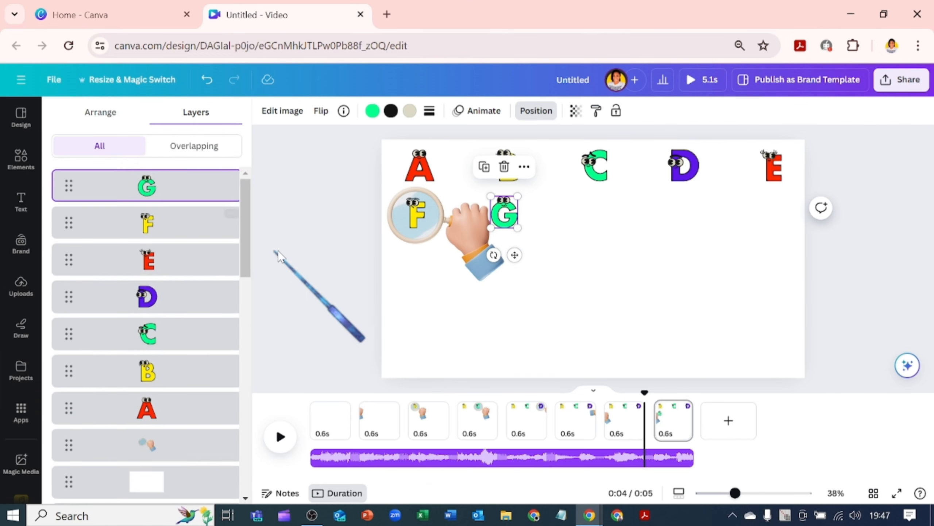
left_click_drag(448, 265, 543, 260)
- Duplicate the page, bring letter H to the front on the copy, and move the magnifying hand over H
left_click(679, 423)
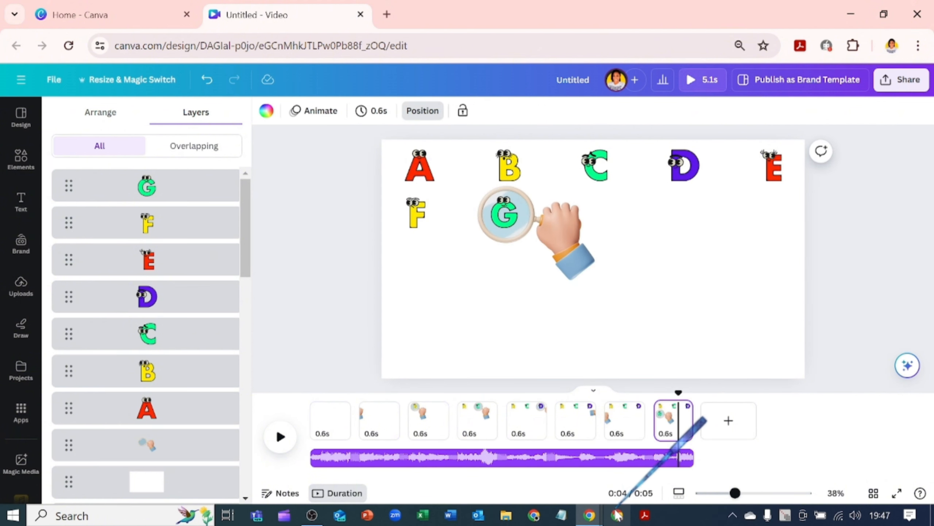
key("ctrl+d")
scroll(209, 442, "down", 10)
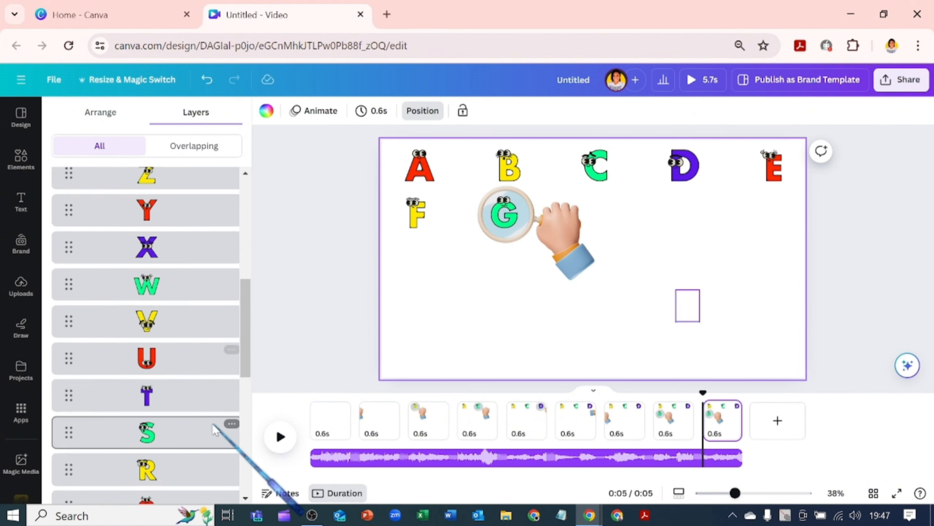
scroll(212, 444, "down", 2)
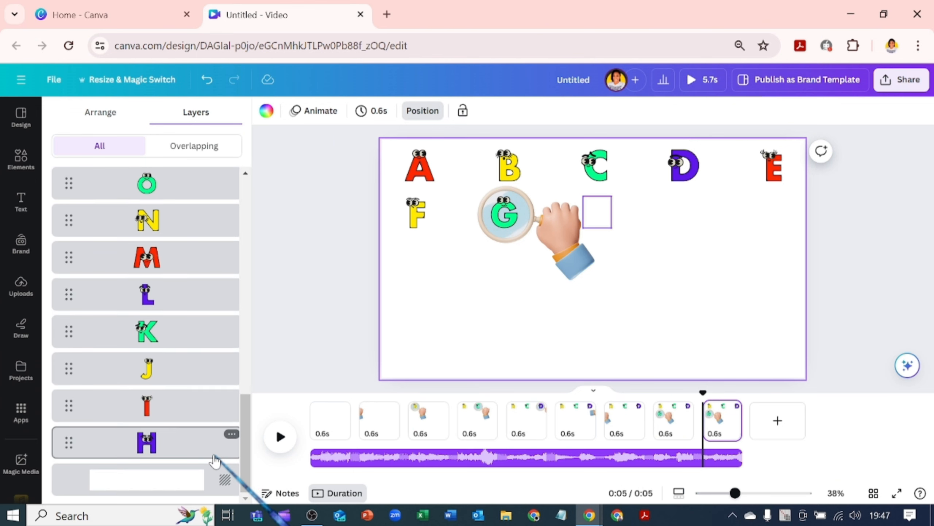
left_click_drag(217, 442, 204, 193)
left_click_drag(558, 269, 651, 265)
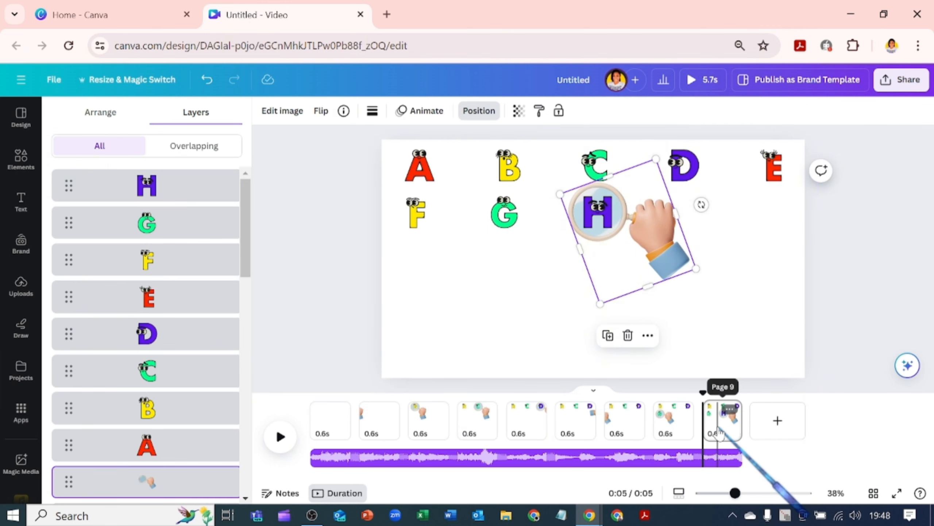
- Duplicate the page, bring letter I to the front on the copy, and move the magnifying hand over I
left_click(720, 434)
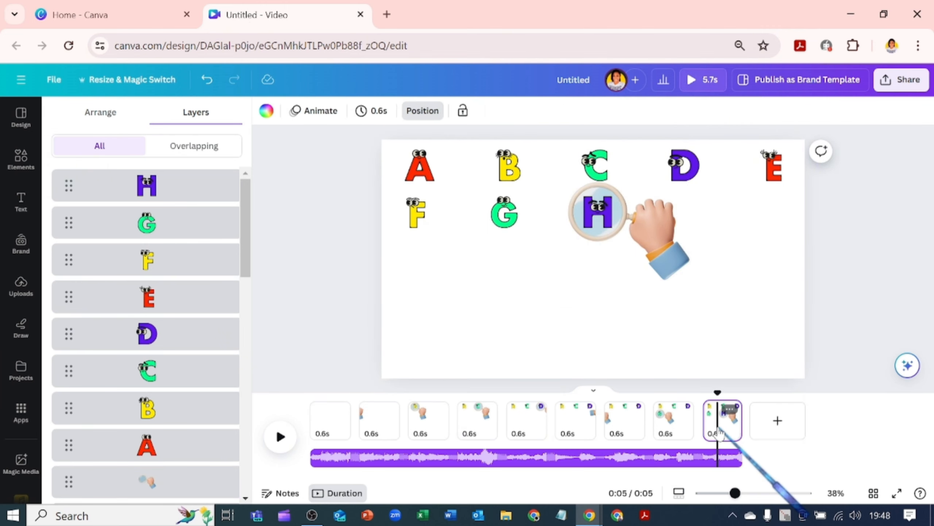
key("ctrl+d")
scroll(178, 468, "down", 15)
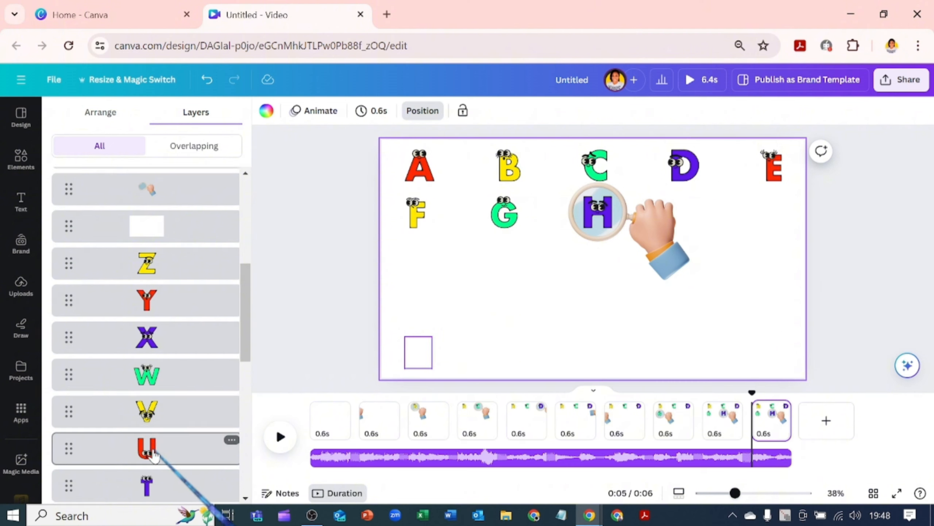
left_click_drag(183, 442, 213, 191)
left_click_drag(631, 285, 720, 287)
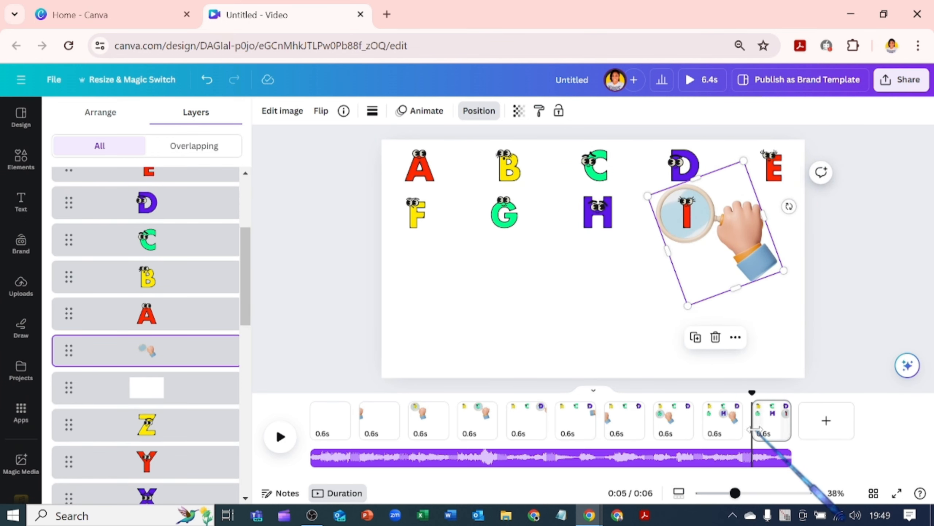
- Duplicate the page, bring letter J to the front on the copy, and rotate and move the magnifying hand over J
left_click(763, 434)
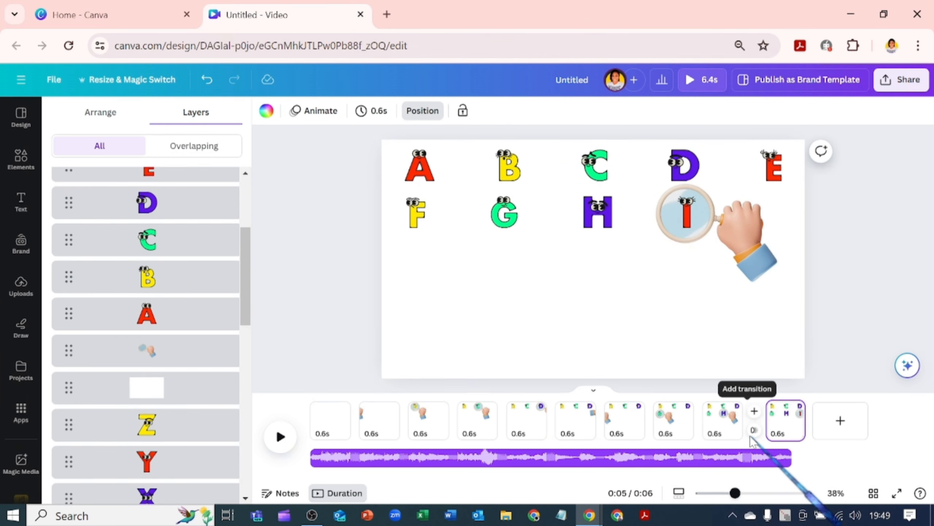
key("ctrl+d")
scroll(192, 456, "down", 10)
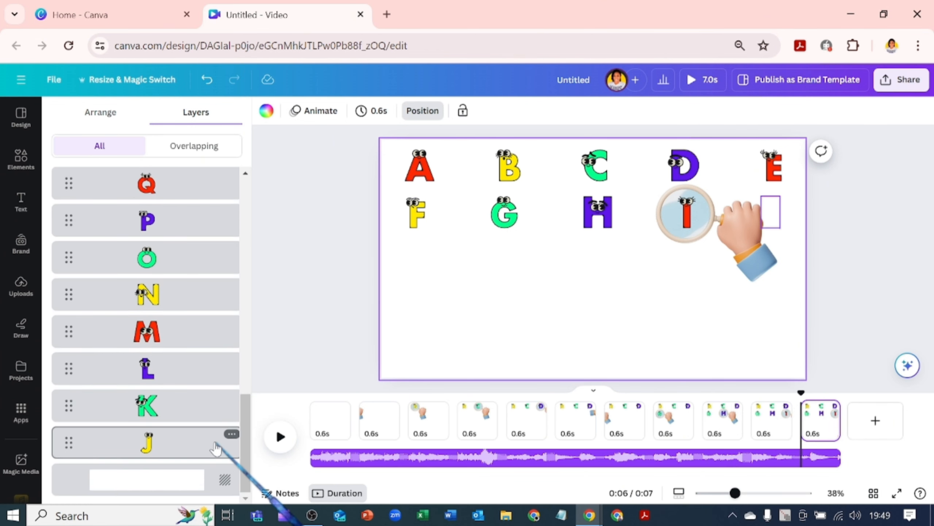
left_click_drag(180, 452, 188, 176)
left_click(752, 263)
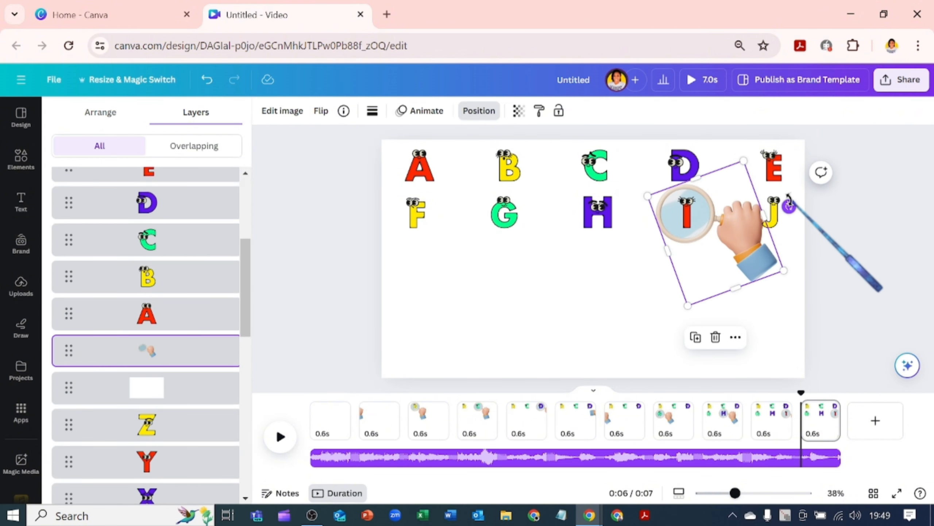
left_click_drag(789, 206, 717, 356)
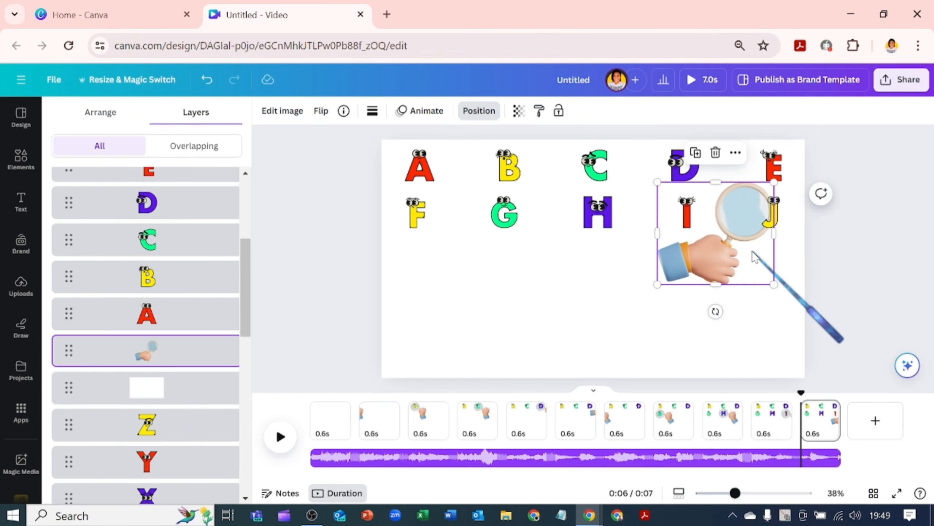
left_click_drag(752, 250, 781, 264)
- Duplicate the page, bring letter K to the front on the copy, and rotate and move the magnifying hand over K
left_click(824, 427)
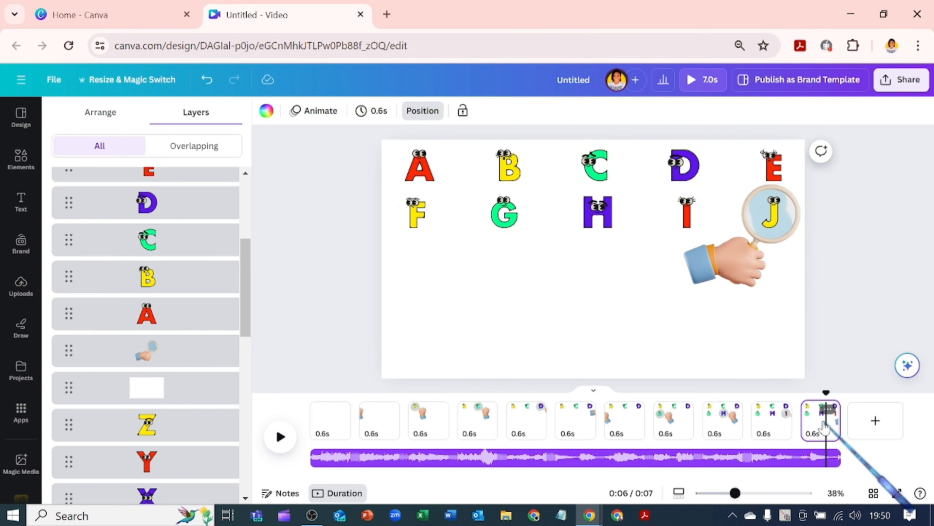
key("ctrl+d")
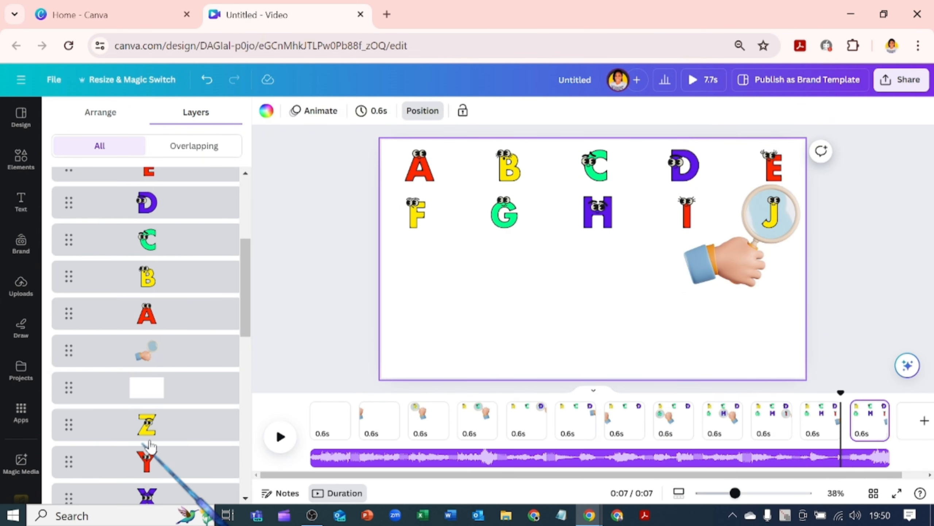
scroll(151, 453, "down", 10)
left_click_drag(183, 443, 188, 195)
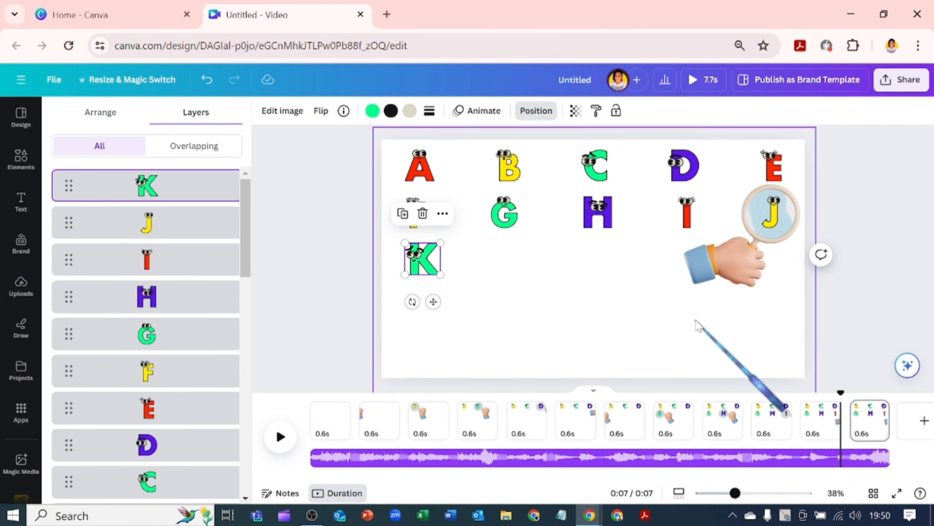
left_click_drag(735, 278, 447, 337)
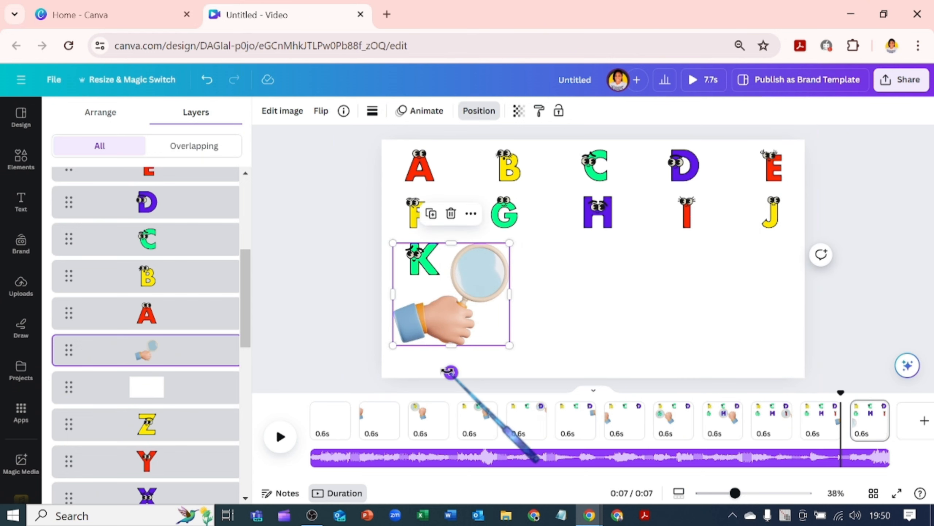
left_click_drag(450, 372, 528, 286)
left_click_drag(441, 313, 437, 304)
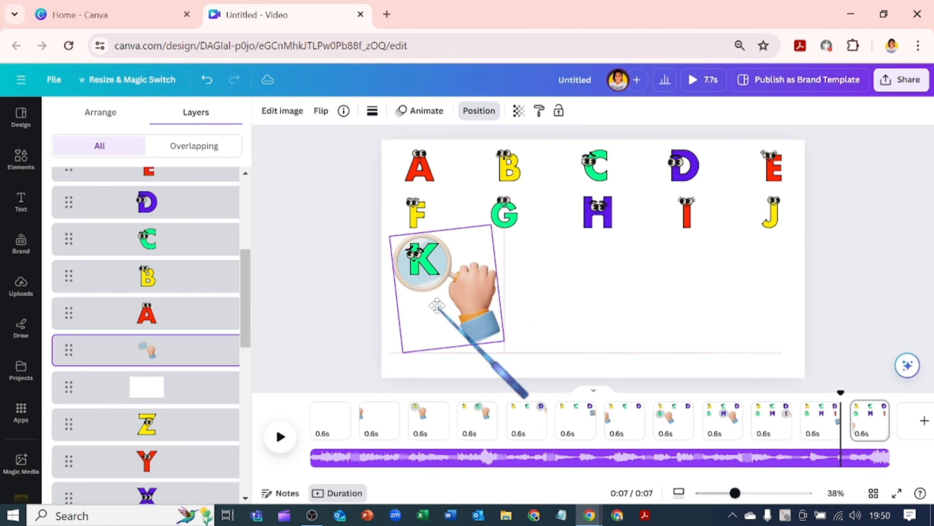
- Duplicate the page, bring letter L to the front on the copy, and move the magnifying hand over L
left_click(870, 421)
key("ctrl+d")
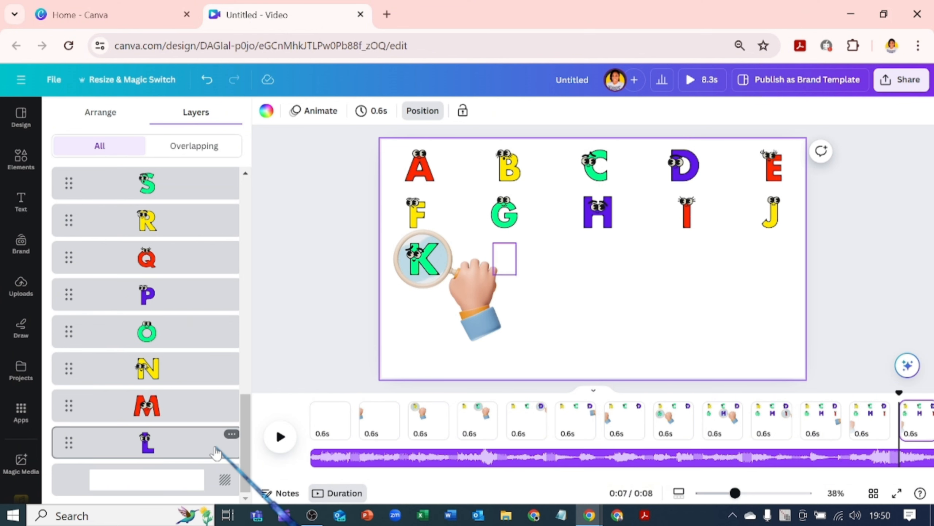
left_click_drag(217, 443, 230, 195)
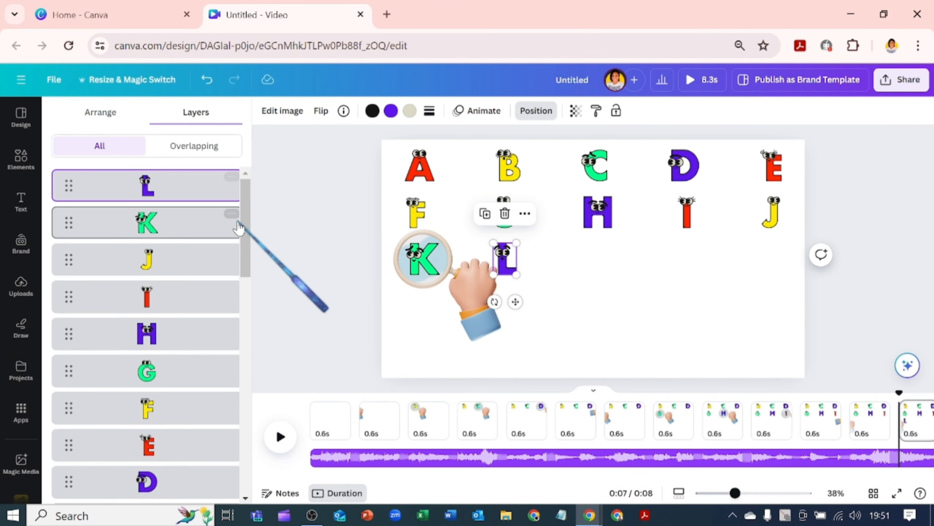
left_click_drag(484, 309, 566, 309)
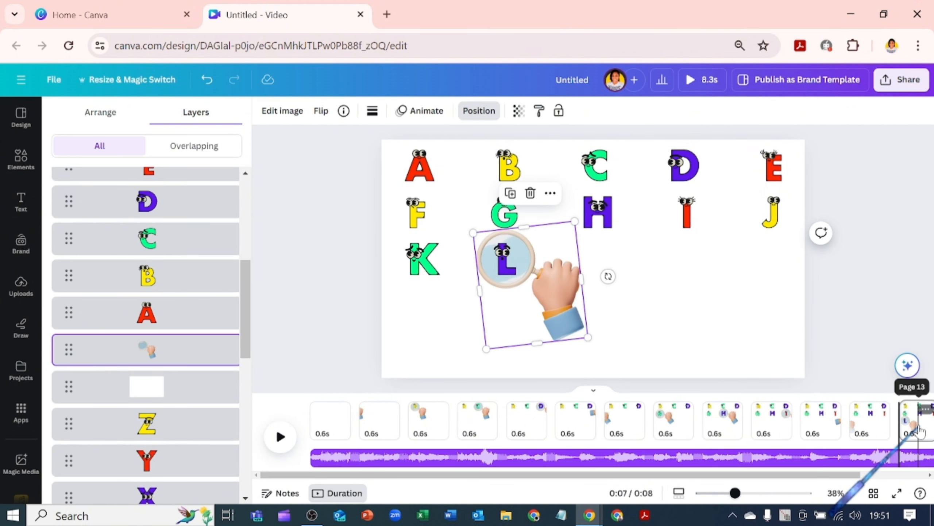
- Duplicate the page, bring letter M to the front on the copy, and move the magnifying hand over M
left_click(917, 431)
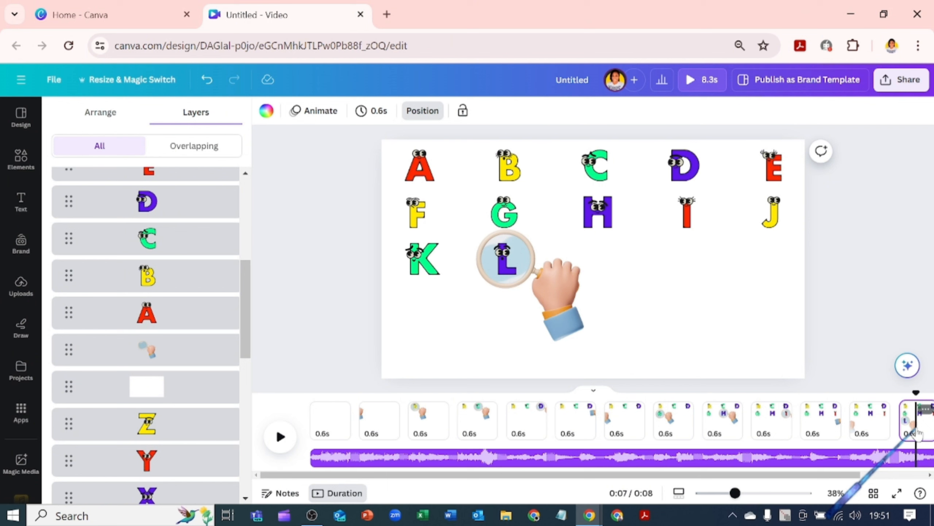
key("ctrl+d")
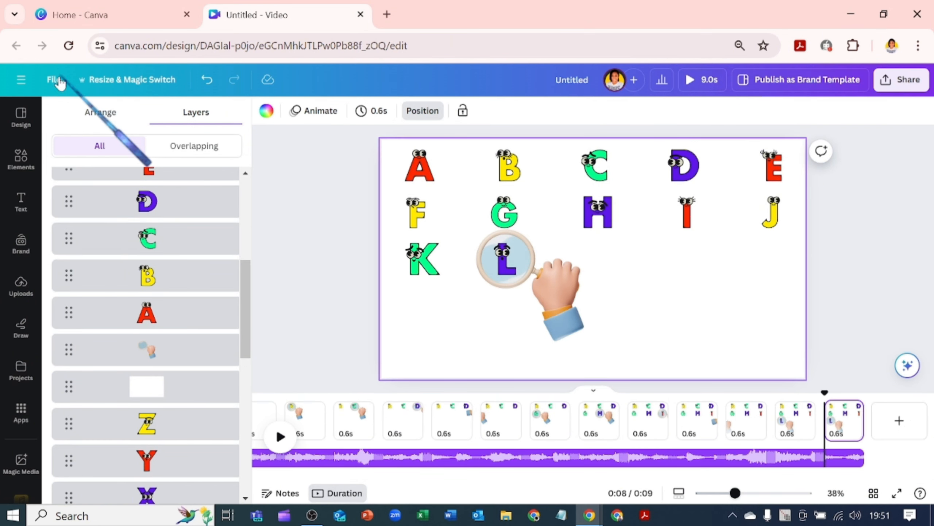
left_click(179, 346)
scroll(182, 386, "down", 10)
left_click_drag(184, 440, 211, 173)
left_click_drag(534, 318, 621, 323)
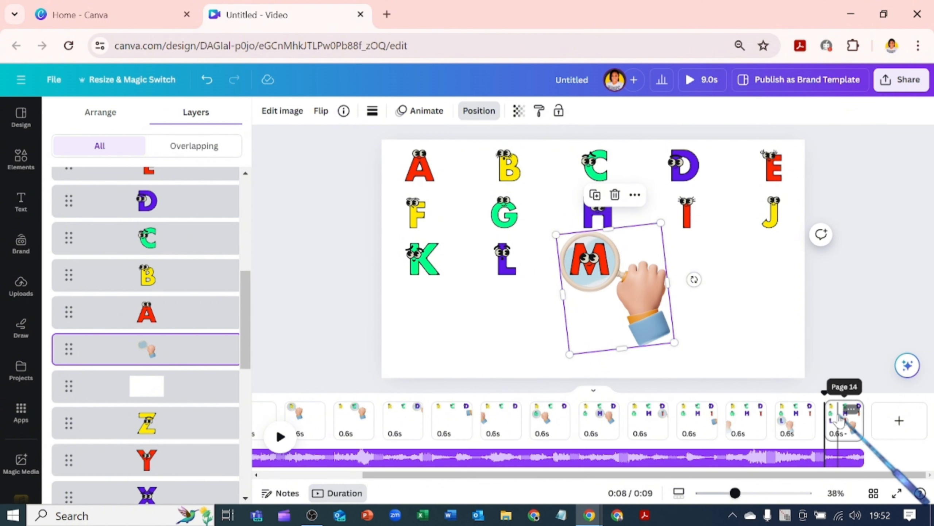
- Duplicate the page, bring letter N to the front on the copy, and move the magnifying hand over N
left_click(839, 418)
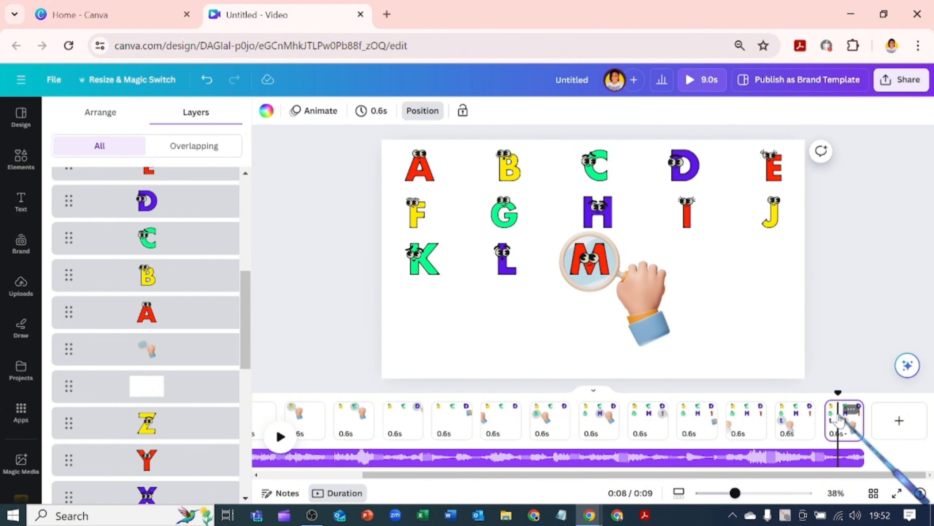
key("ctrl+d")
scroll(154, 412, "down", 10)
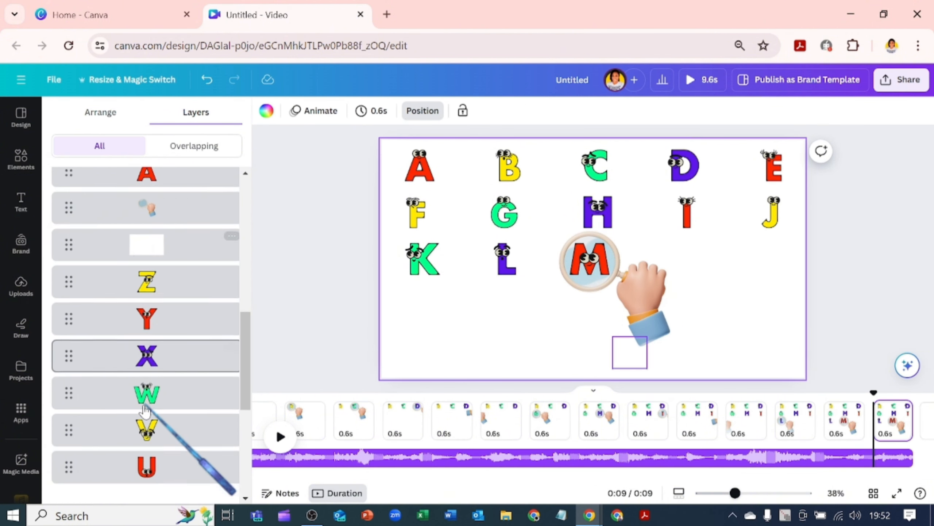
left_click_drag(157, 444, 182, 183)
left_click_drag(651, 321, 747, 321)
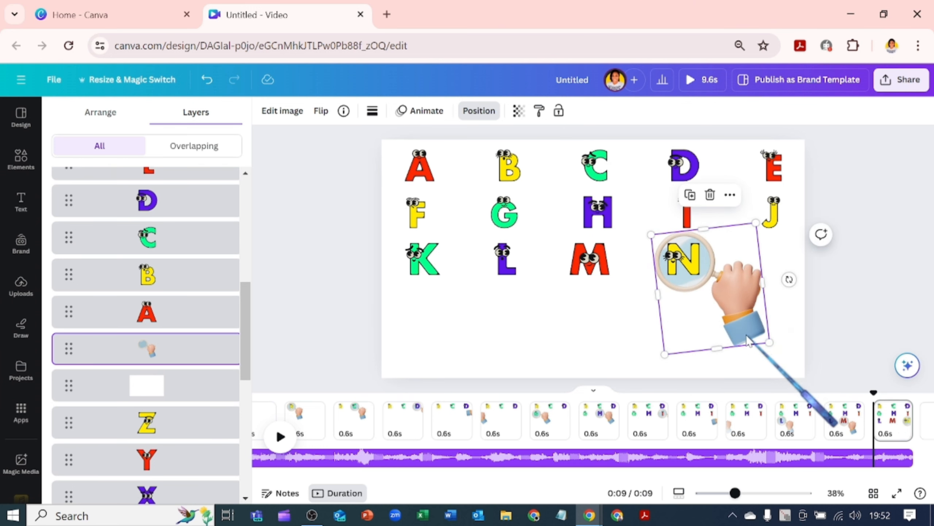
- Duplicate the page, bring letter O to the front on the copy, and rotate and move the magnifying hand over O
left_click(890, 425)
key("ctrl+d")
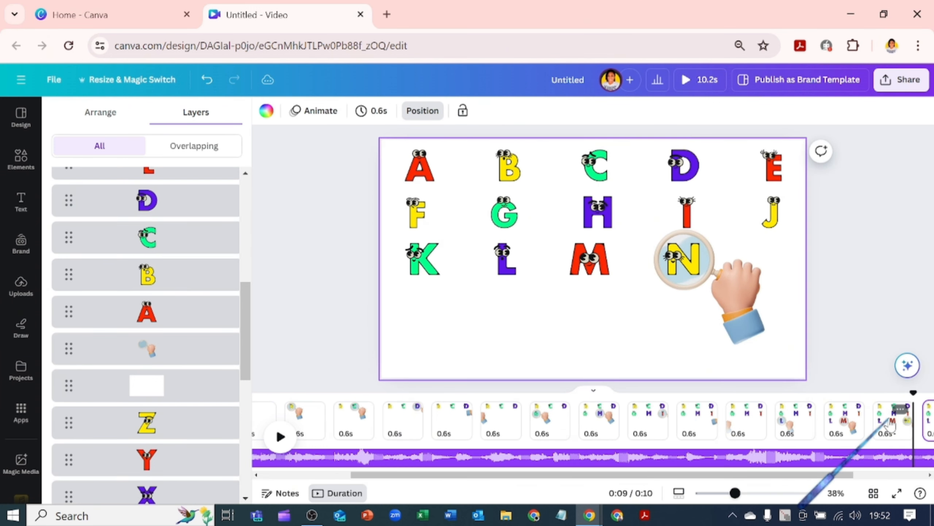
scroll(208, 392, "down", 10)
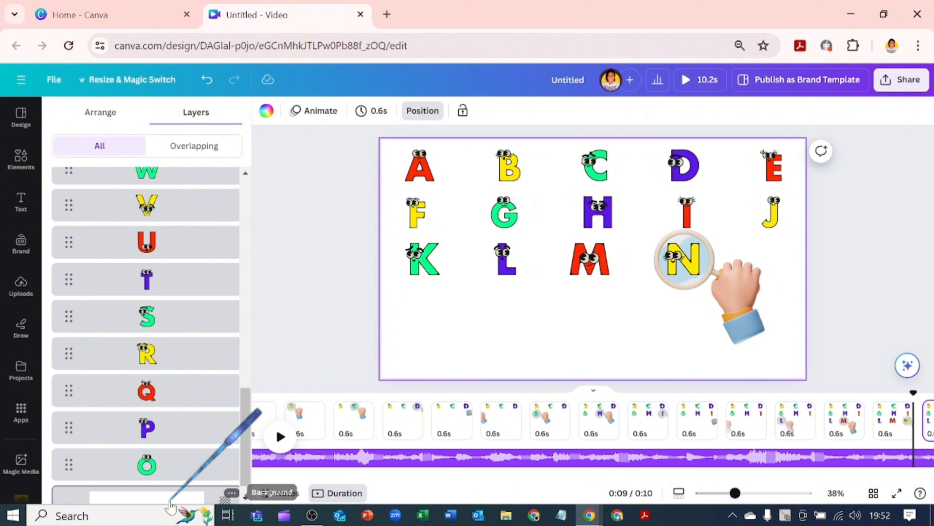
left_click_drag(174, 468, 185, 169)
left_click(749, 298)
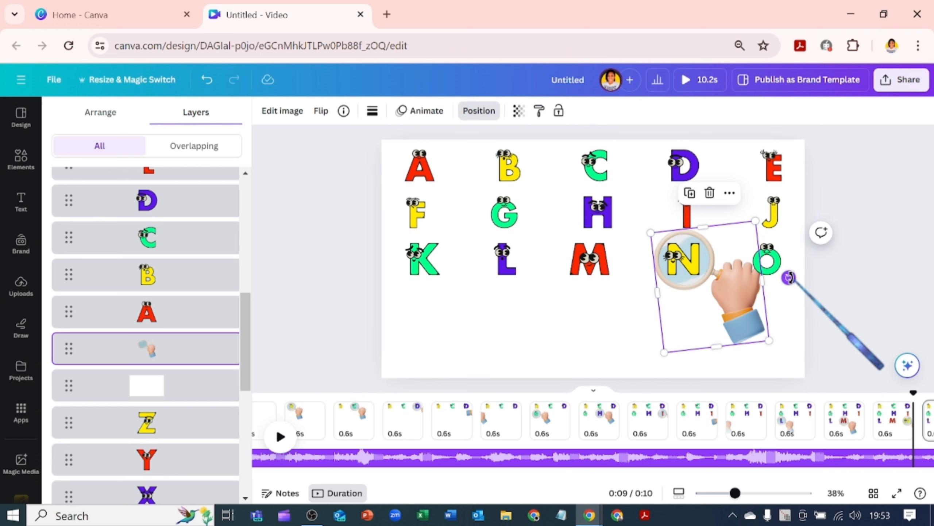
left_click_drag(787, 280, 735, 351)
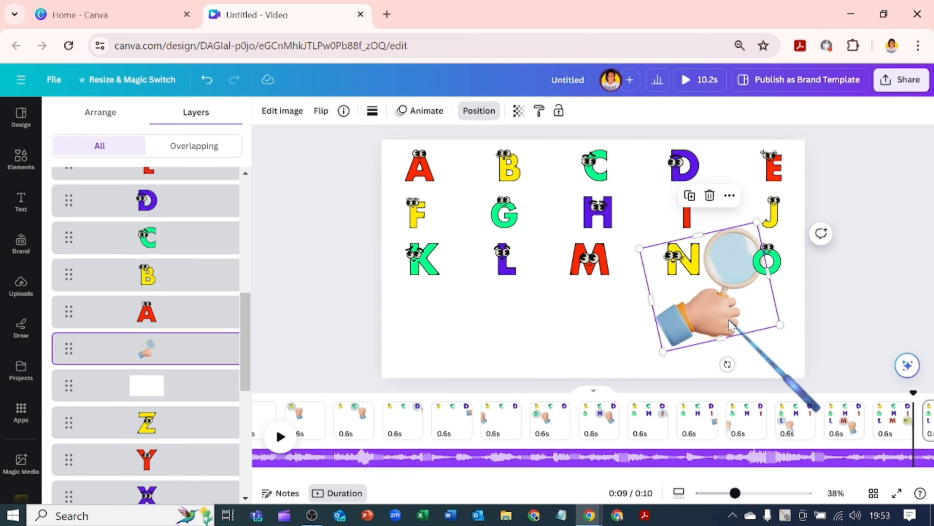
left_click_drag(727, 316, 760, 327)
- Duplicate the page, bring letter P to the front on the copy, and rotate and move the magnifying hand over P
left_click(845, 437)
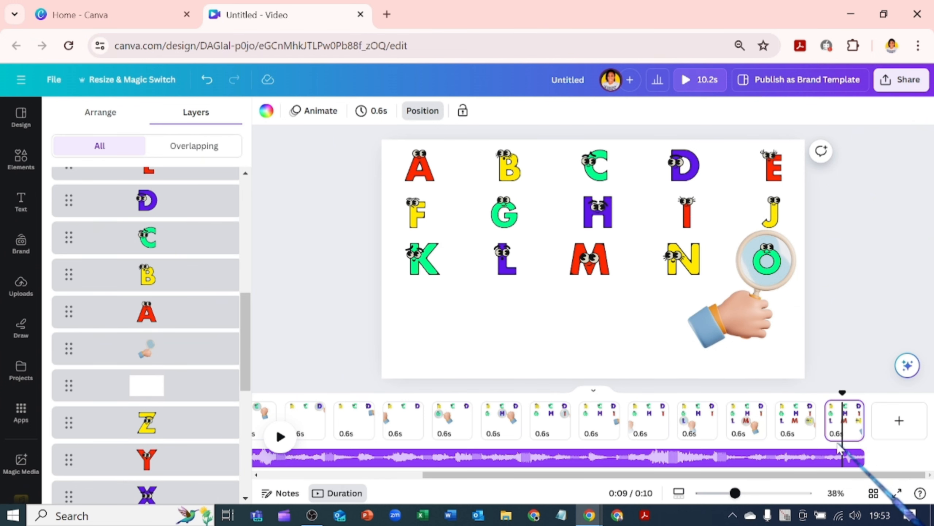
key("ctrl+d")
scroll(122, 418, "down", 5)
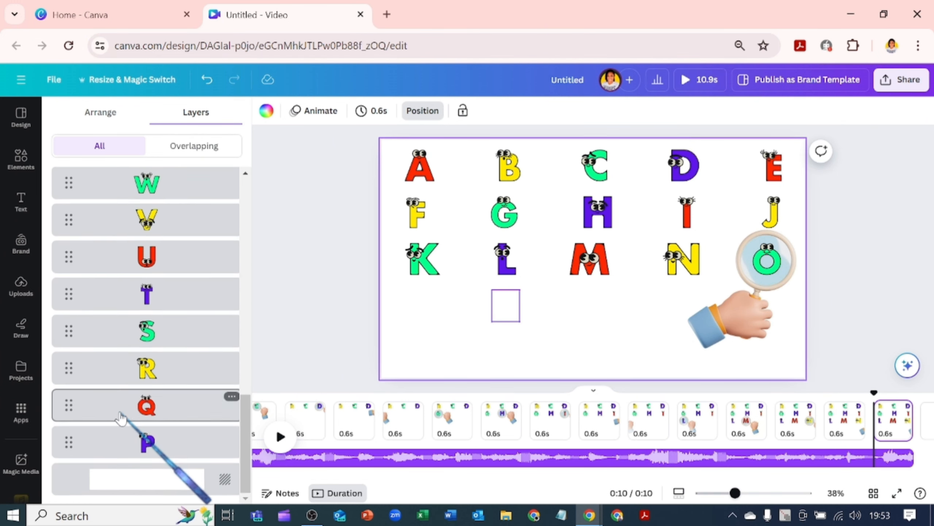
left_click_drag(151, 442, 158, 185)
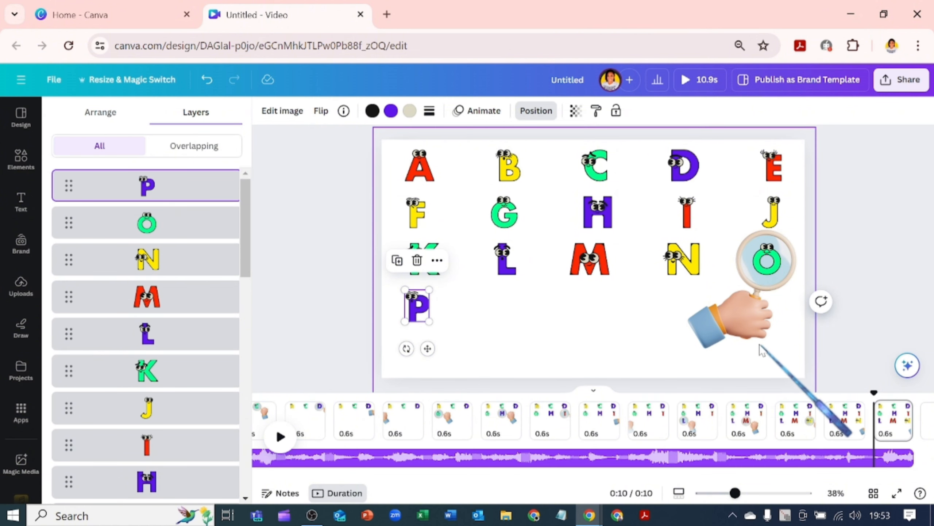
left_click_drag(751, 313, 447, 368)
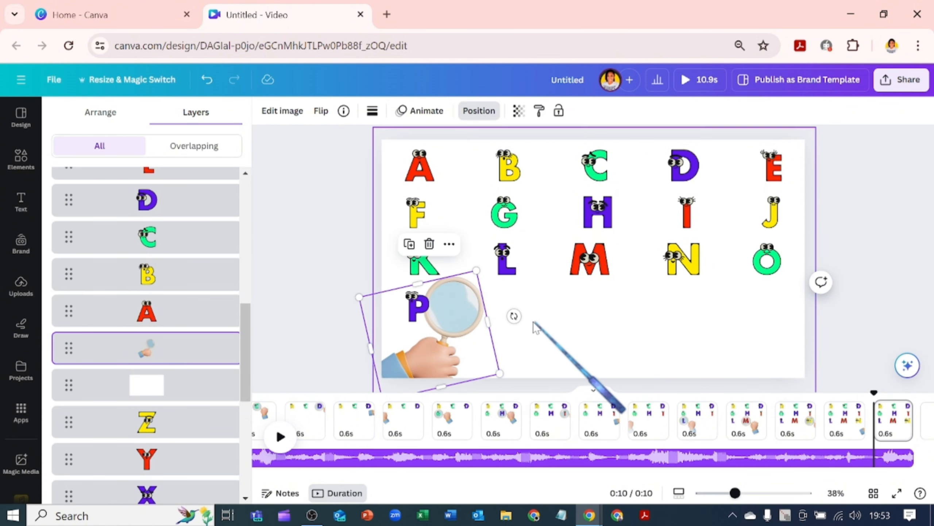
left_click_drag(511, 316, 458, 258)
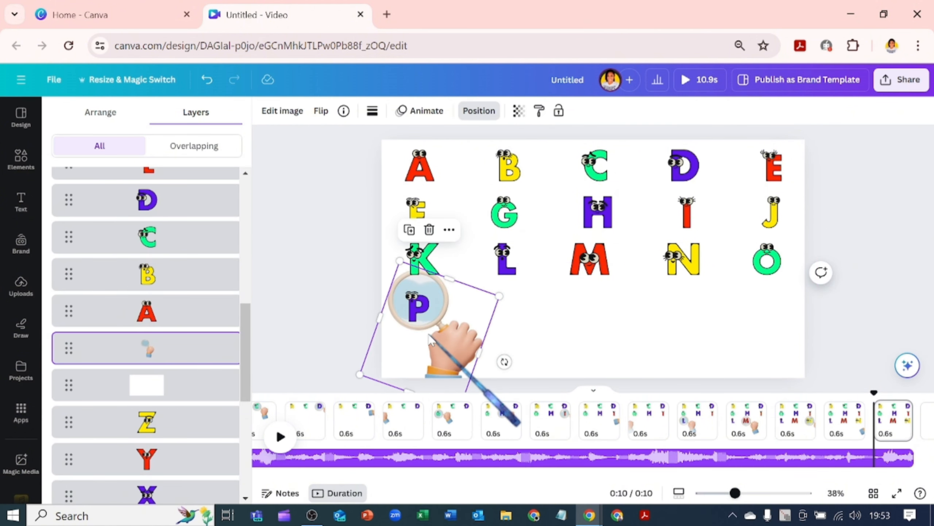
left_click_drag(430, 341, 430, 344)
left_click_drag(507, 375, 552, 295)
left_click_drag(418, 353, 434, 332)
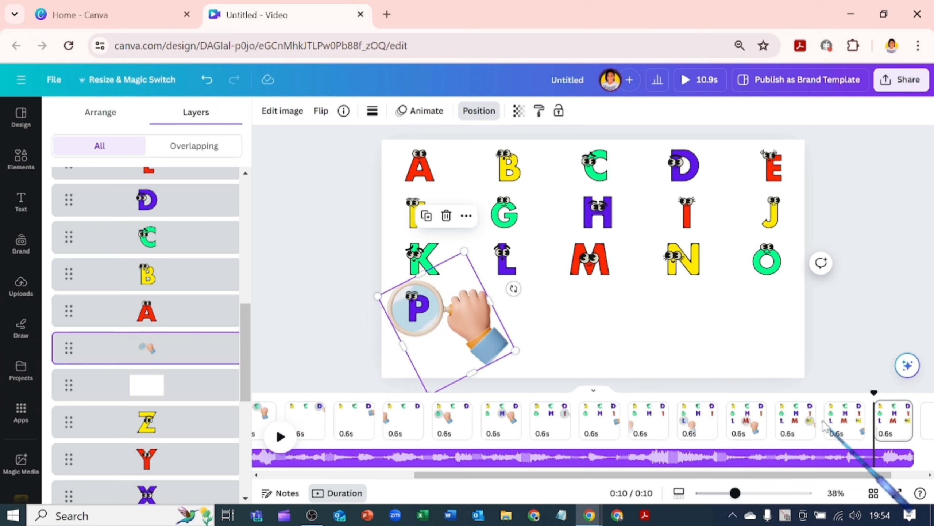
- Duplicate the page, bring letter Q to the front on the copy, and move the magnifying hand over Q
left_click(894, 437)
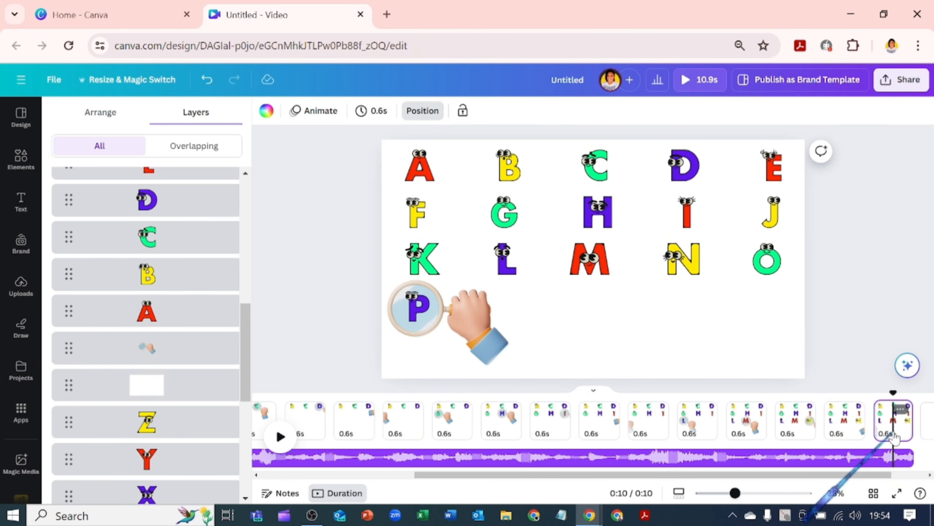
key("ctrl+d")
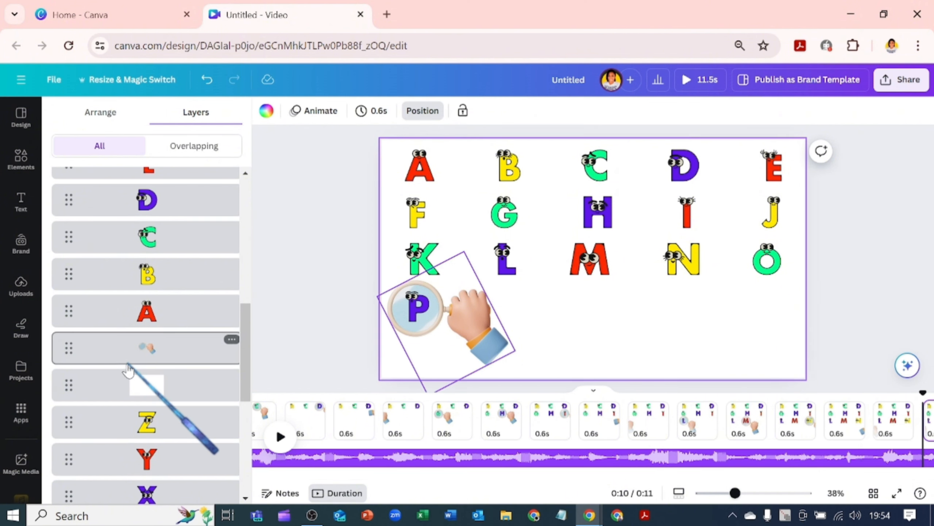
scroll(174, 443, "down", 8)
left_click_drag(180, 450, 192, 198)
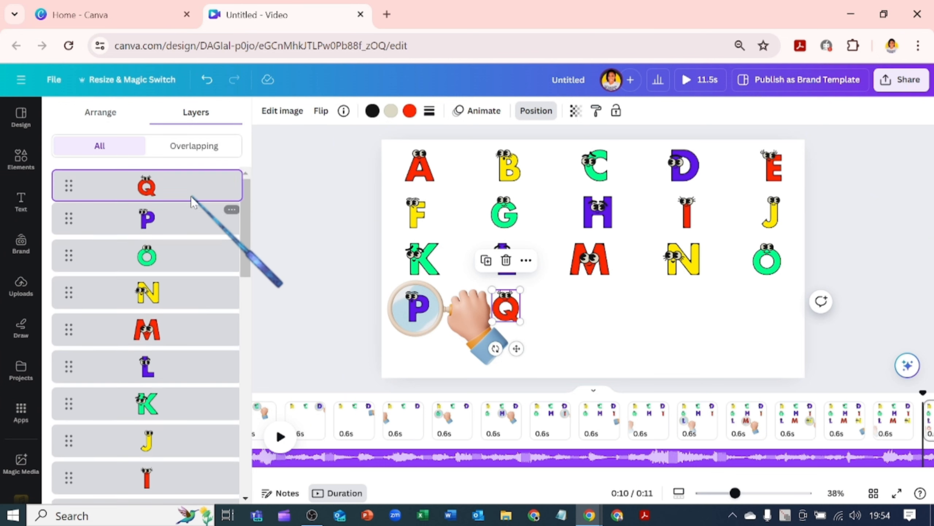
left_click(467, 349)
left_click_drag(468, 349, 560, 346)
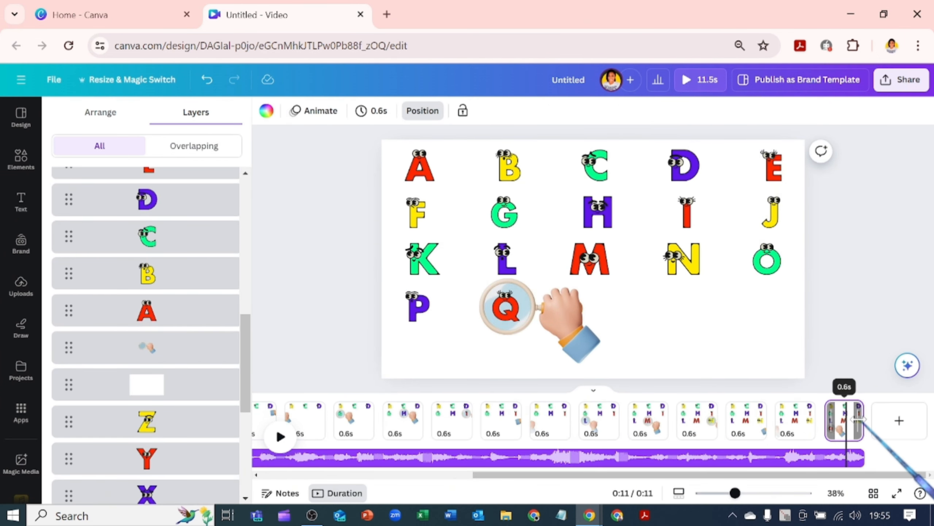
- Duplicate the page, bring letter R to the front on the copy, and move the magnifying hand over R
key("ctrl+d")
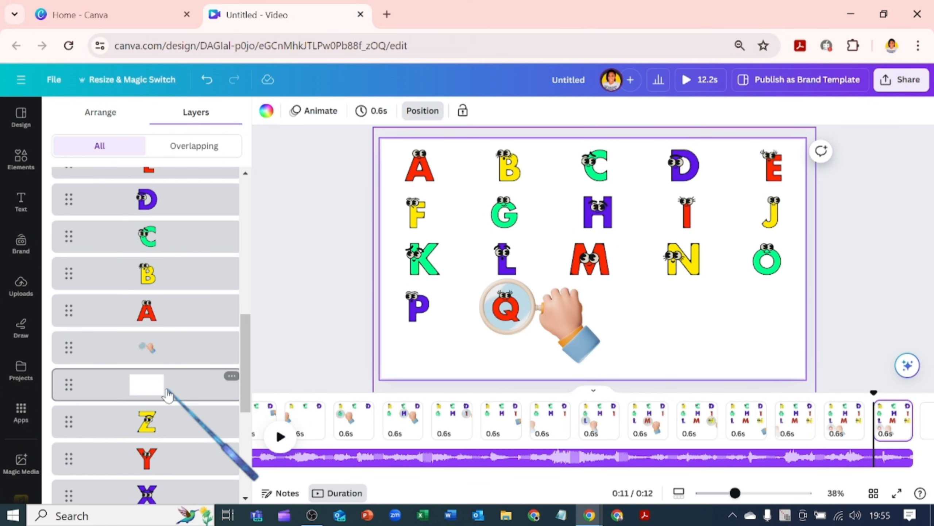
scroll(155, 415, "down", 5)
left_click_drag(157, 419, 180, 189)
left_click_drag(538, 338, 633, 345)
- Duplicate the page, bring letter S to the front on the copy, and move the magnifying hand over S
left_click(898, 411)
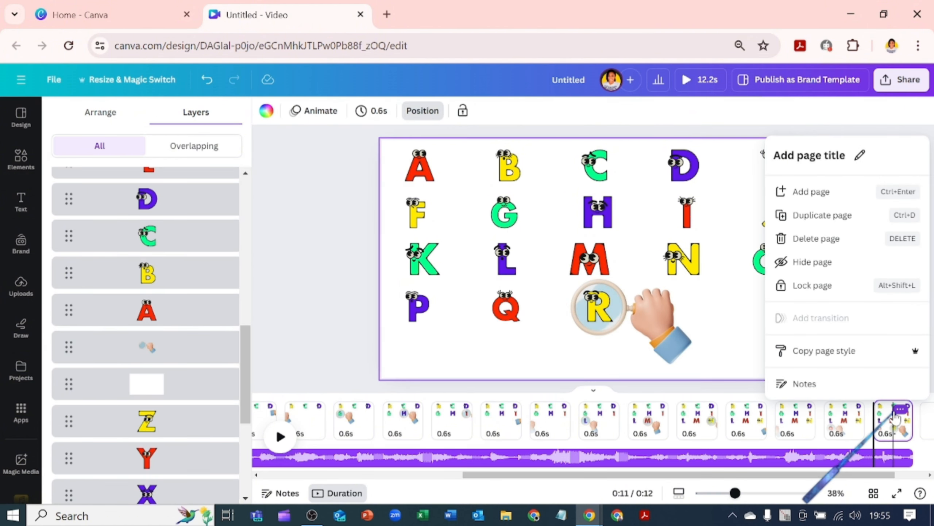
left_click(856, 222)
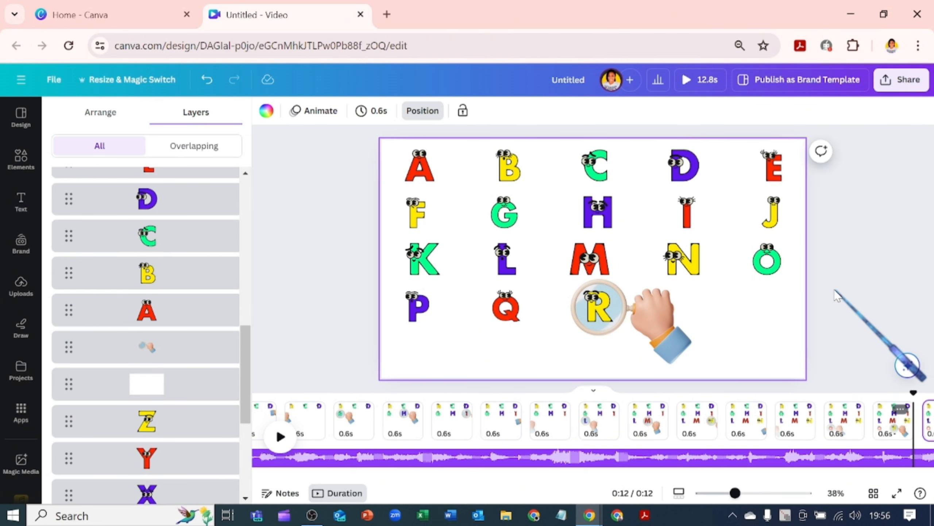
left_click(908, 474)
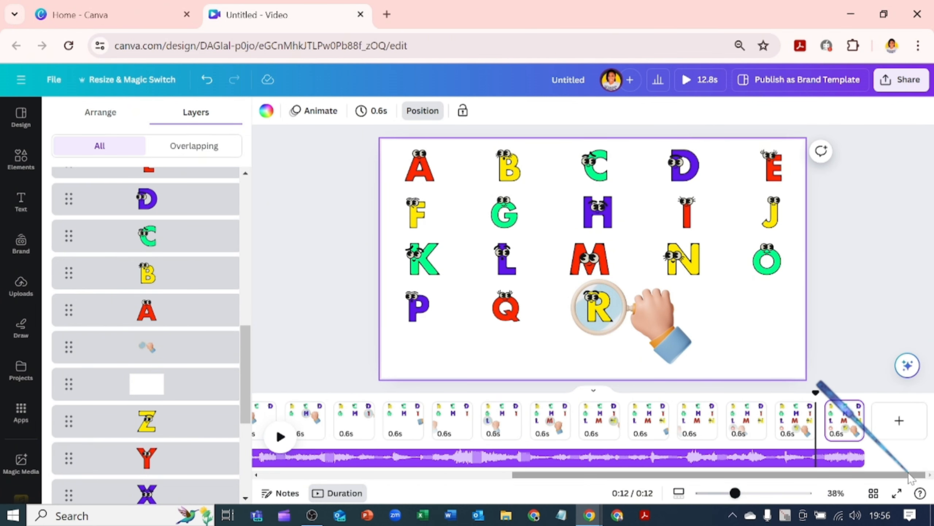
left_click(841, 418)
scroll(161, 437, "down", 5)
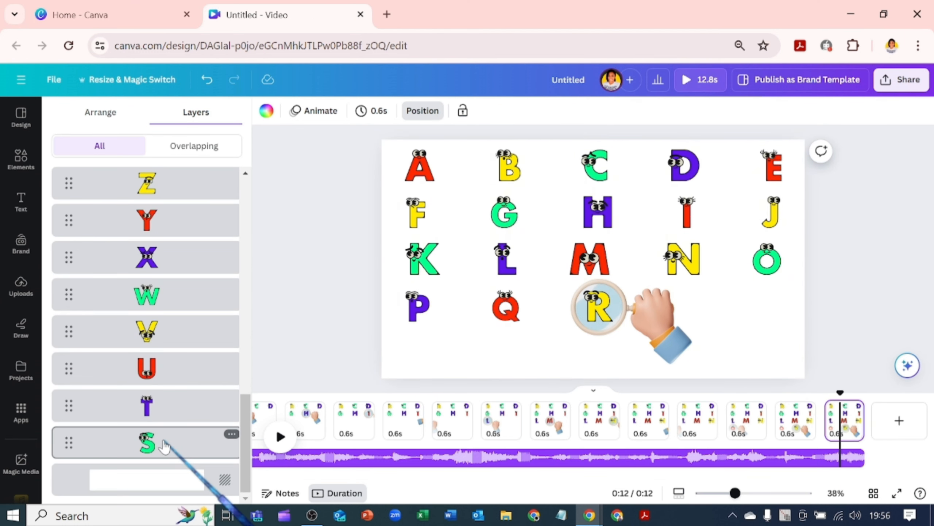
left_click_drag(167, 447, 189, 186)
left_click_drag(632, 333, 703, 330)
left_click_drag(717, 329, 721, 329)
- Duplicate the page, bring letter T to the front on the copy, and rotate and move the magnifying hand over T
left_click(851, 426)
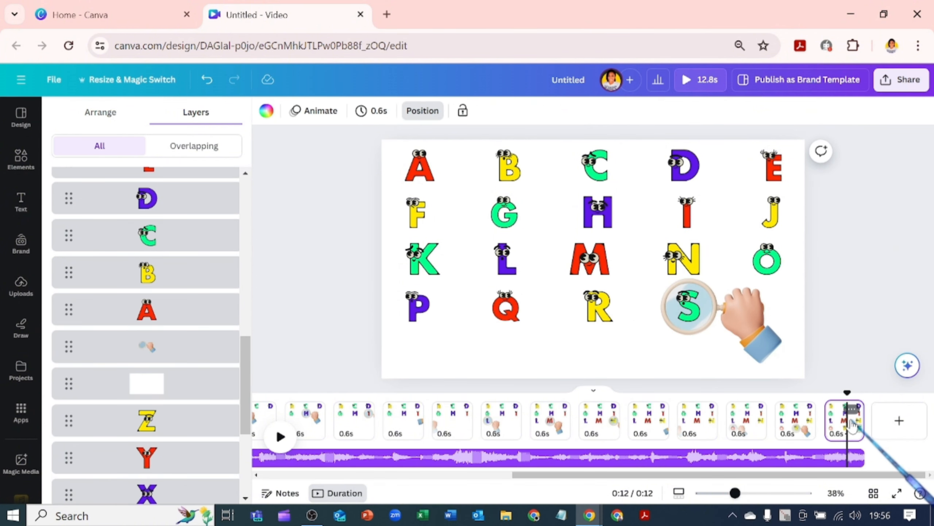
key("ctrl+d")
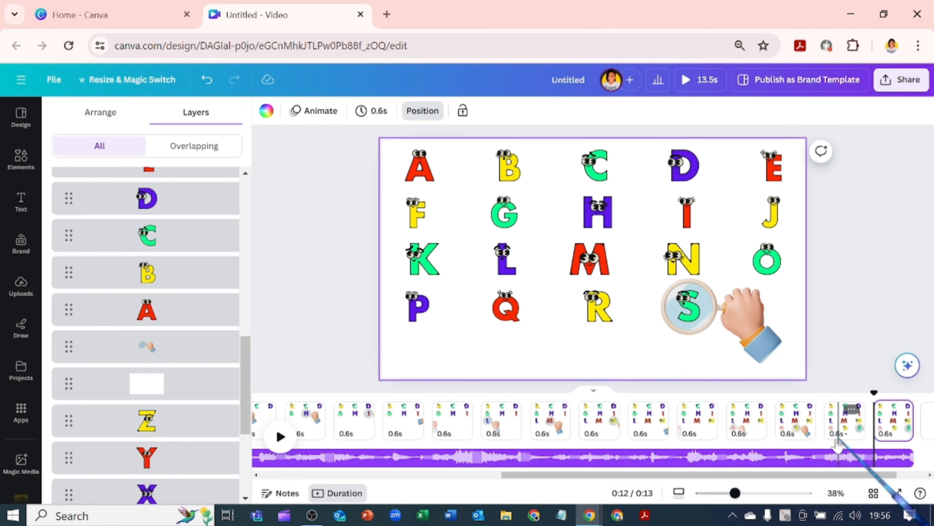
scroll(182, 456, "down", 5)
left_click(170, 443)
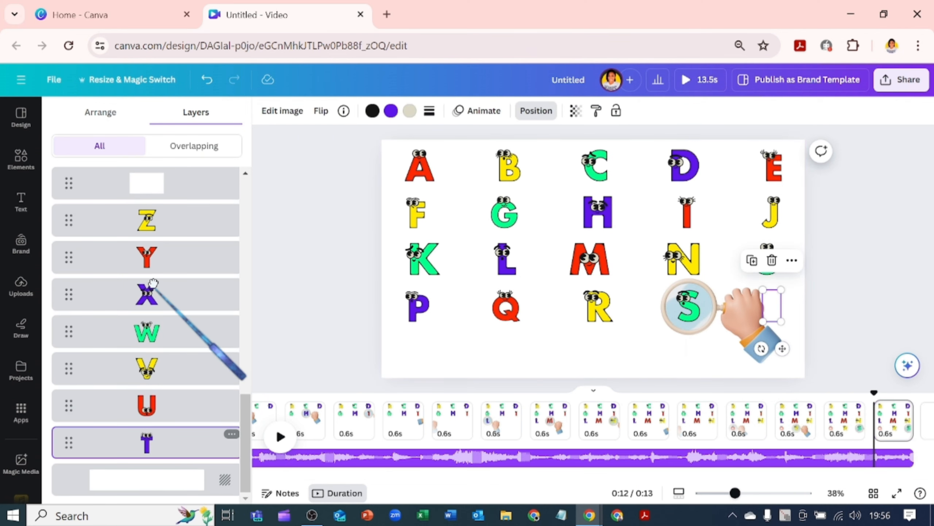
left_click_drag(147, 441, 177, 184)
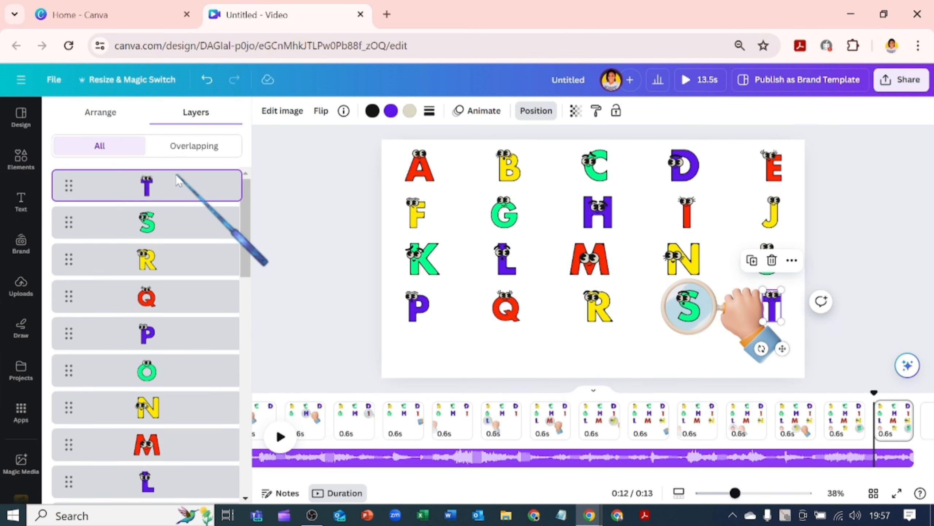
left_click(741, 324)
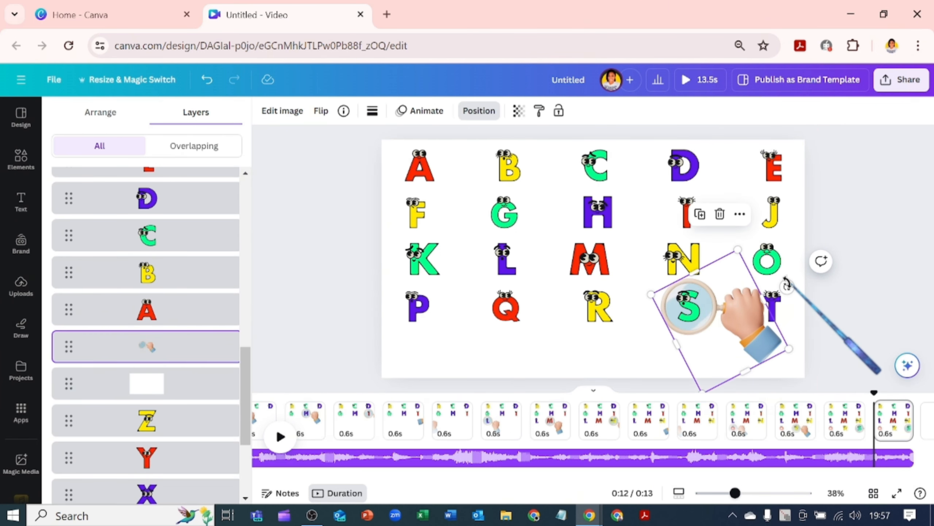
left_click_drag(787, 283, 750, 367)
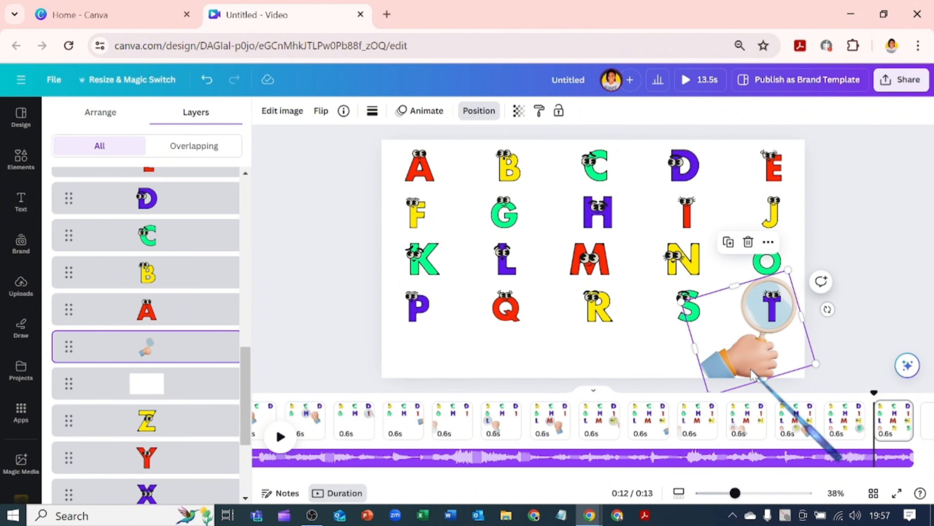
left_click_drag(682, 301, 700, 311)
left_click(885, 434)
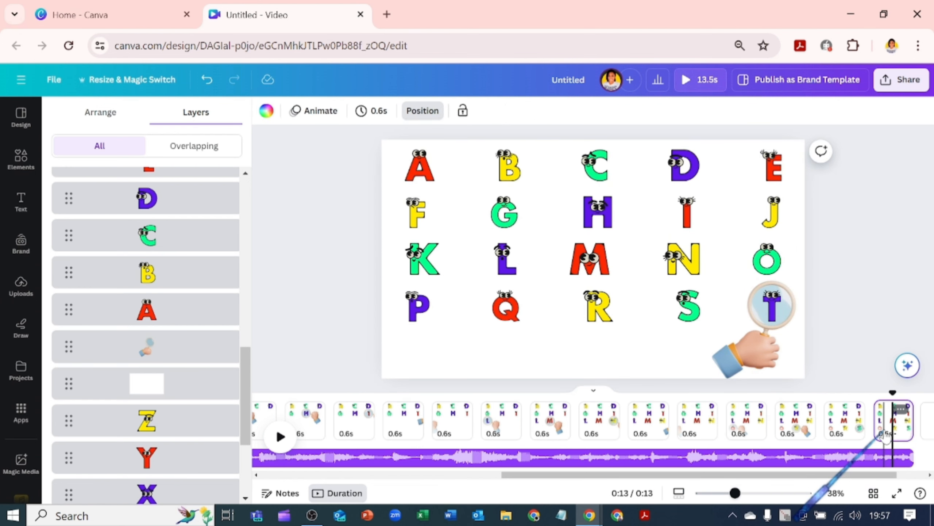
- Duplicate the page, bring letter U to the front on the copy, and move the magnifying hand over U
key("ctrl+d")
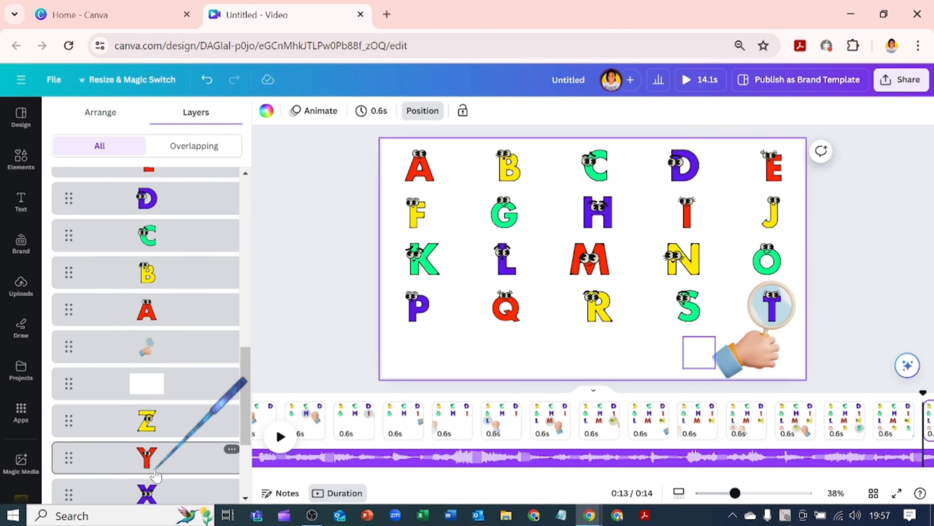
scroll(169, 468, "down", 4)
left_click_drag(168, 427, 160, 203)
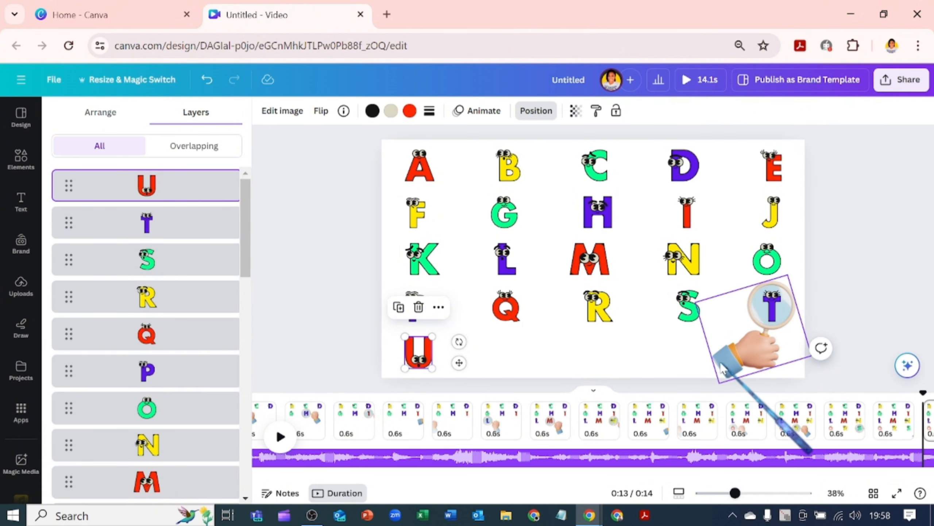
left_click_drag(719, 368, 618, 398)
left_click_drag(662, 370, 410, 385)
left_click_drag(478, 342, 446, 309)
left_click_drag(385, 364, 402, 367)
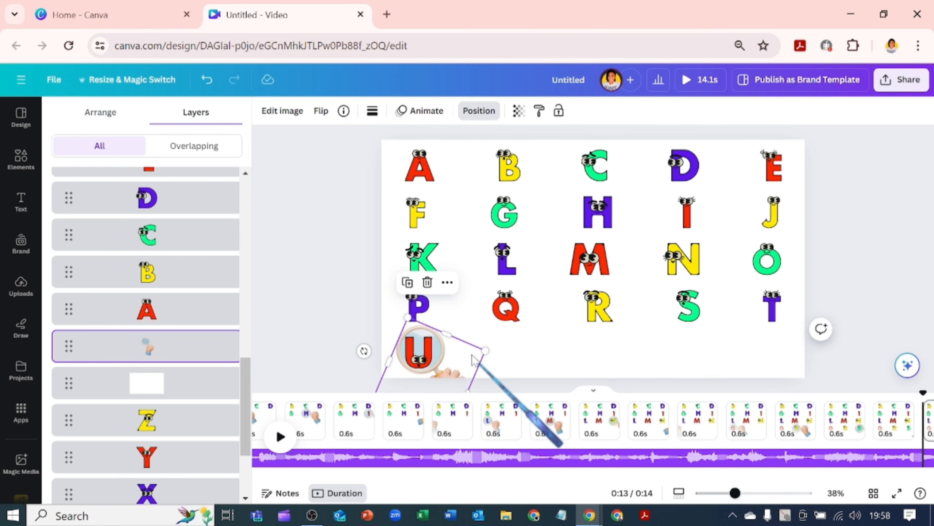
left_click_drag(482, 349, 458, 360)
key("ctrl+z")
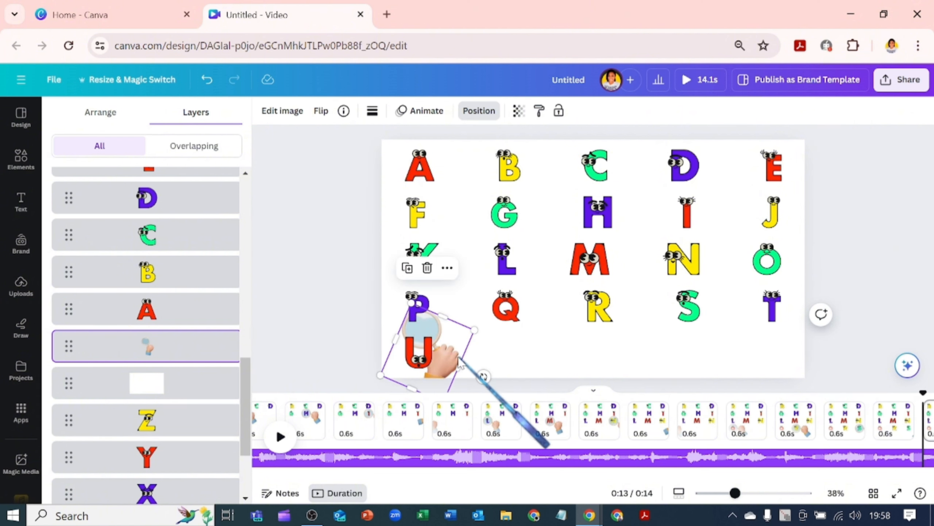
mouse_move(483, 376)
left_mouse_down()
mouse_move(486, 333)
mouse_move(458, 354)
mouse_move(508, 383)
mouse_move(482, 372)
left_mouse_up()
- Duplicate the page, bring letter V to the front on the copy, and move the magnifying hand over V
left_click(845, 423)
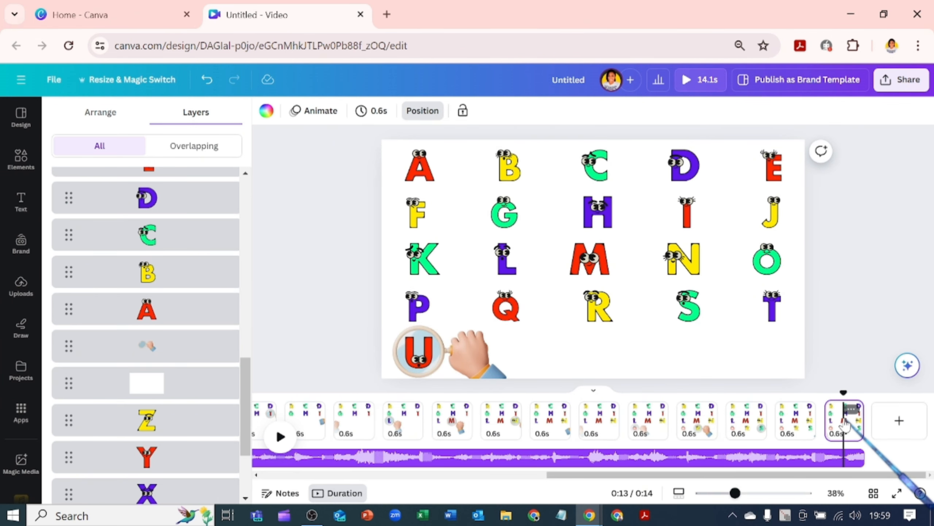
key("ctrl+d")
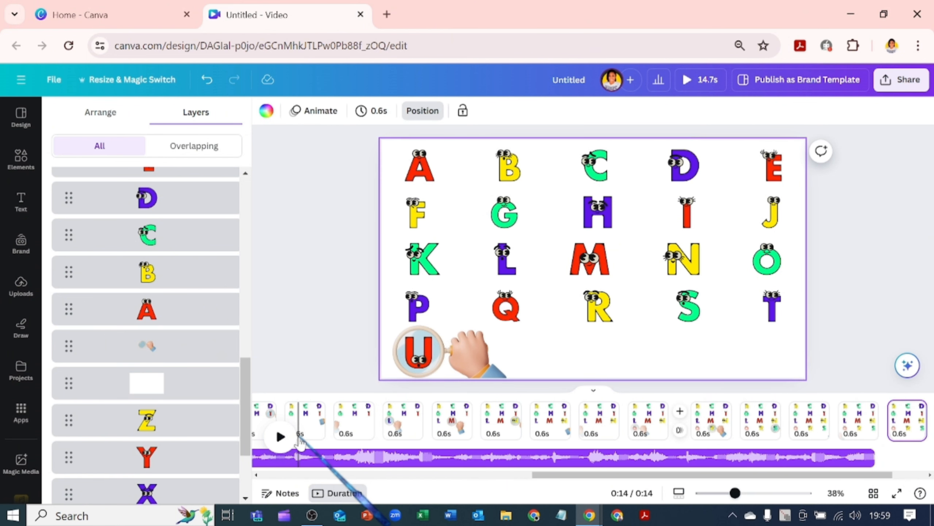
left_click(245, 480)
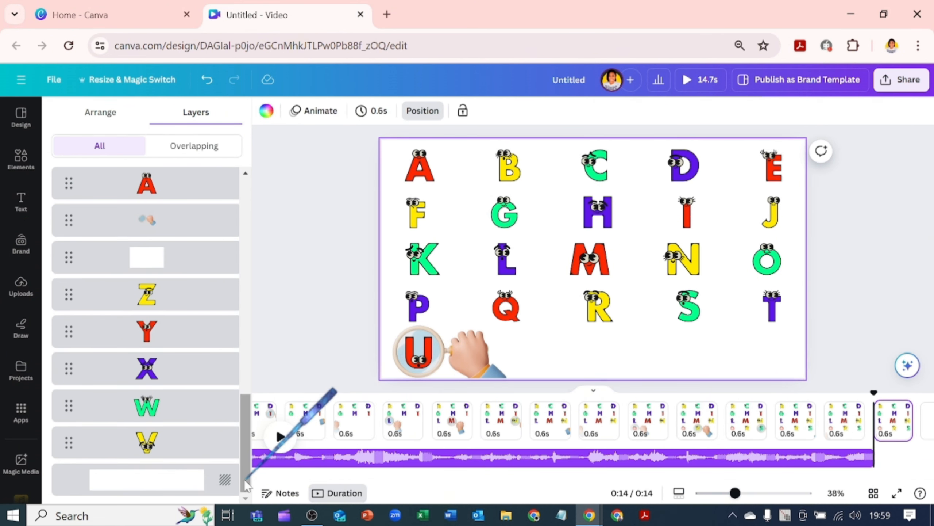
left_click_drag(146, 442, 147, 173)
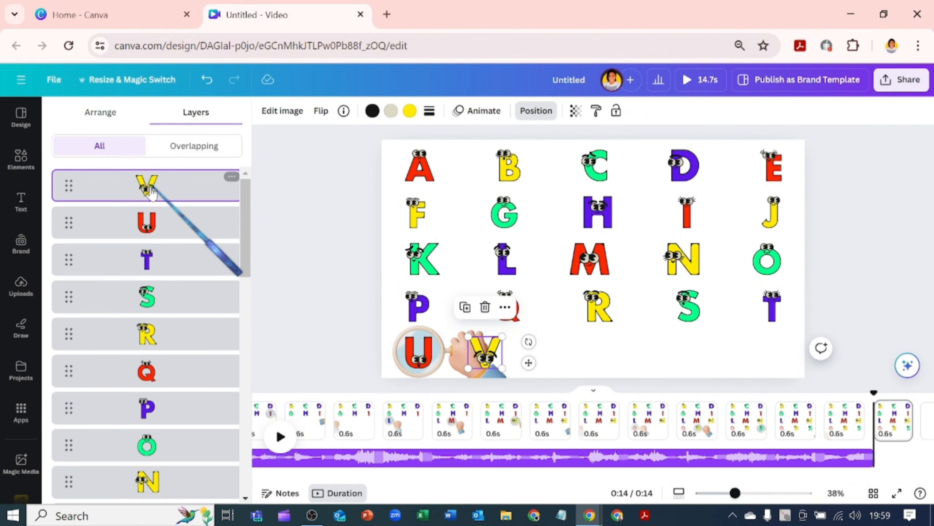
left_click(434, 357)
left_click_drag(456, 359, 526, 354)
- Duplicate the page, bring letter W to the front on the copy, and move the magnifying hand over W
left_click(894, 437)
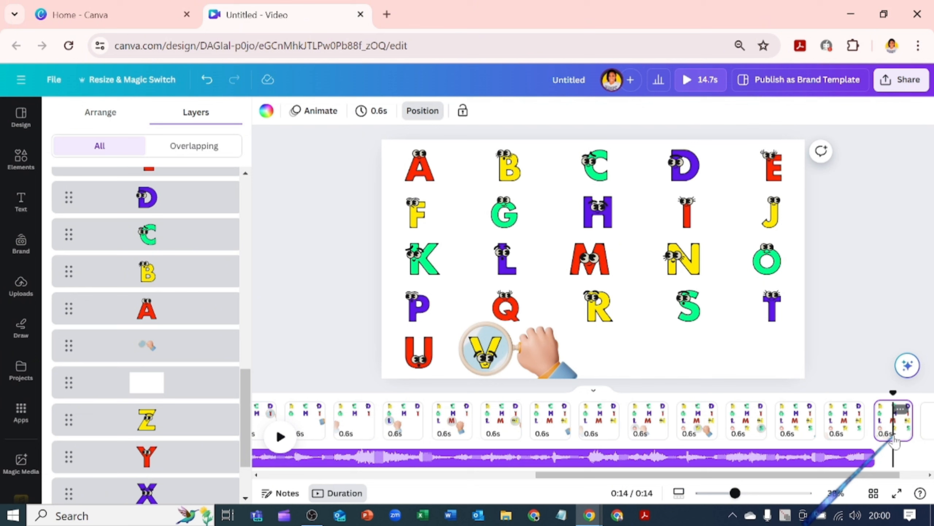
key("ctrl+d")
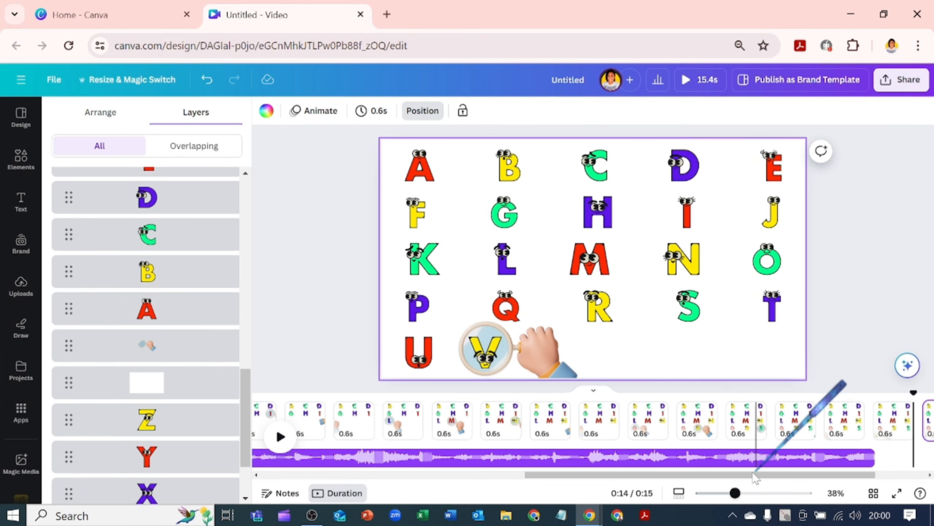
scroll(177, 364, "down", 3)
left_click_drag(177, 443, 169, 173)
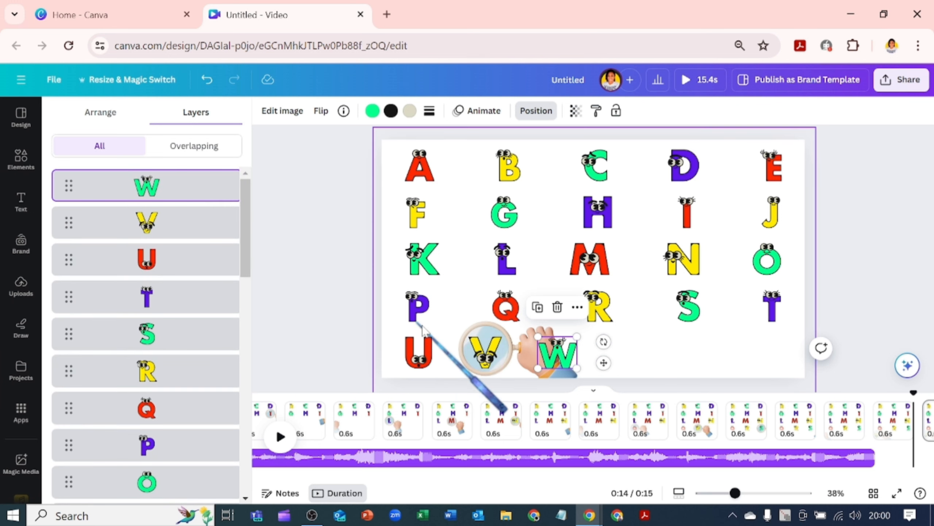
left_click_drag(527, 381, 591, 375)
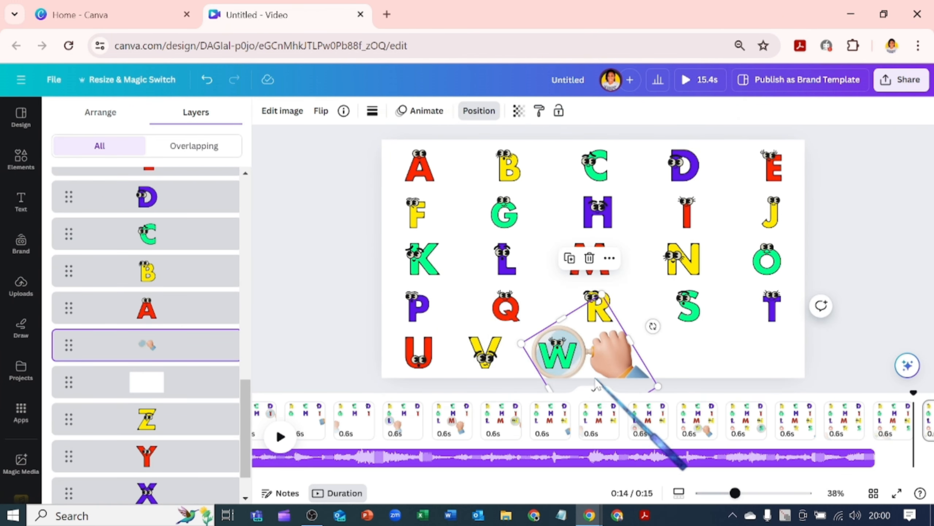
- Duplicate the page, bring letter X to the front on the copy, and move the magnifying hand over X
left_click(843, 427)
key("ctrl+d")
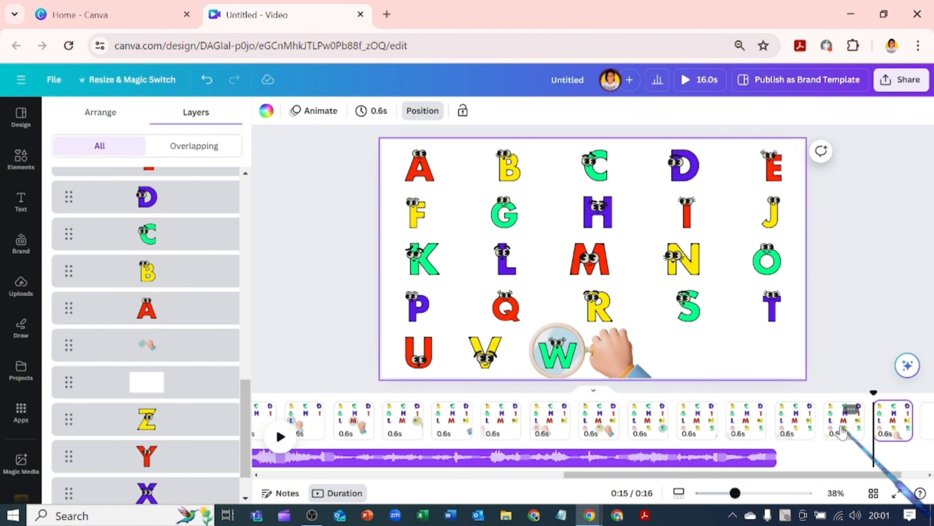
left_click_drag(173, 495, 166, 175)
left_click_drag(593, 374, 666, 372)
- Duplicate the page, bring letter Y to the front on the copy, and move the magnifying hand over Y
left_click(892, 427)
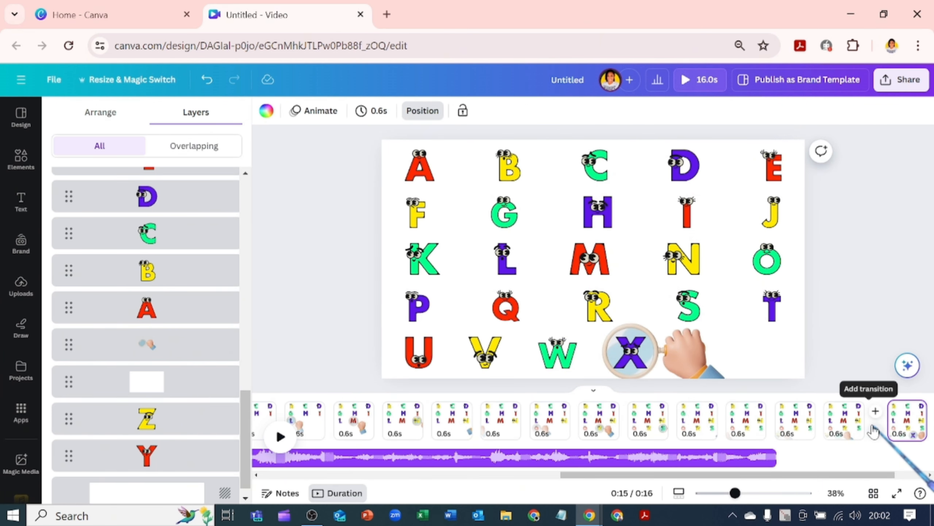
key("ctrl+d")
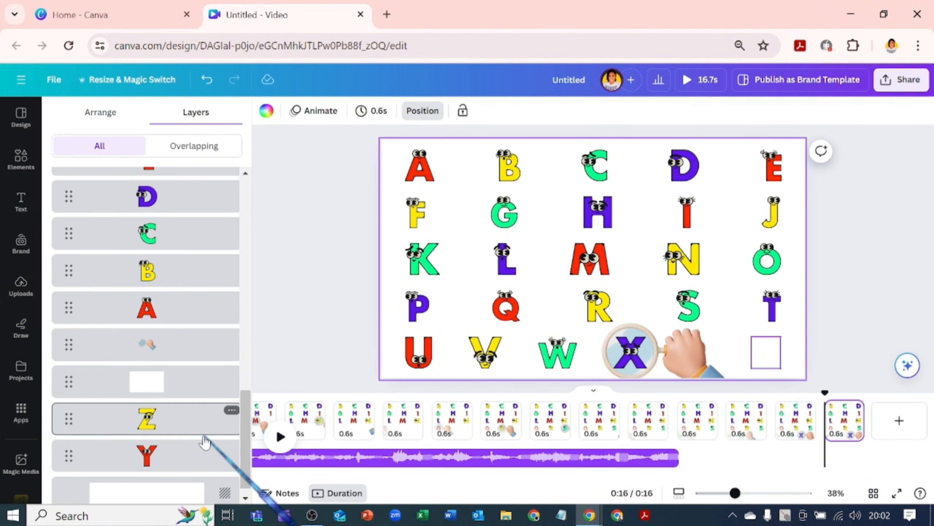
left_click(200, 456)
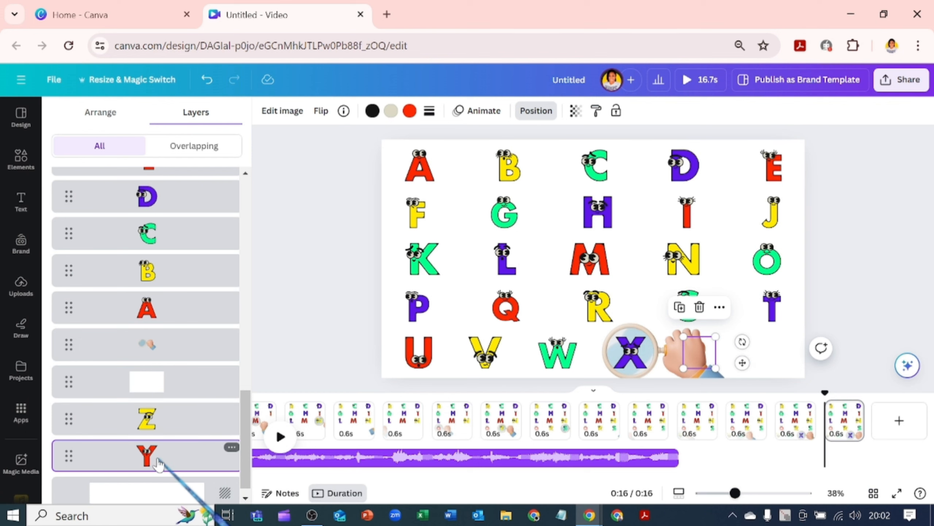
left_click_drag(199, 458, 170, 177)
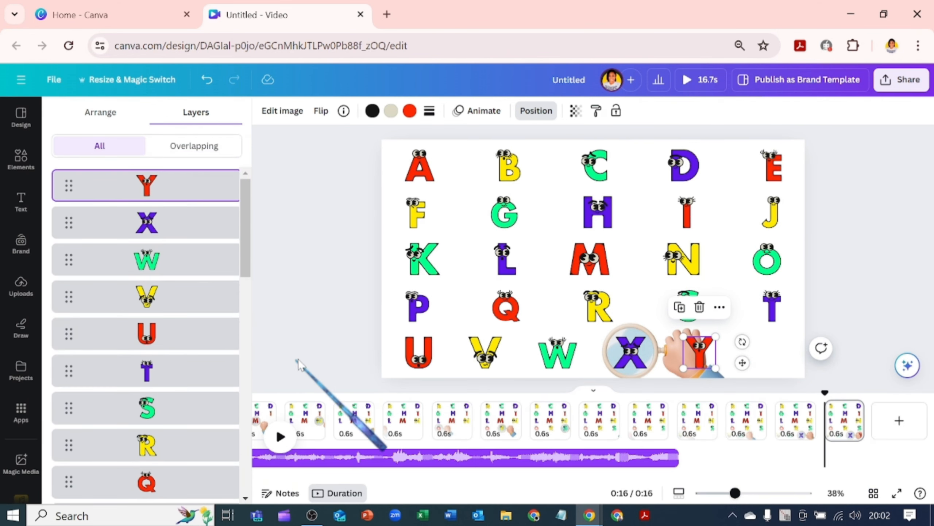
left_click(662, 364)
left_click_drag(660, 362, 730, 362)
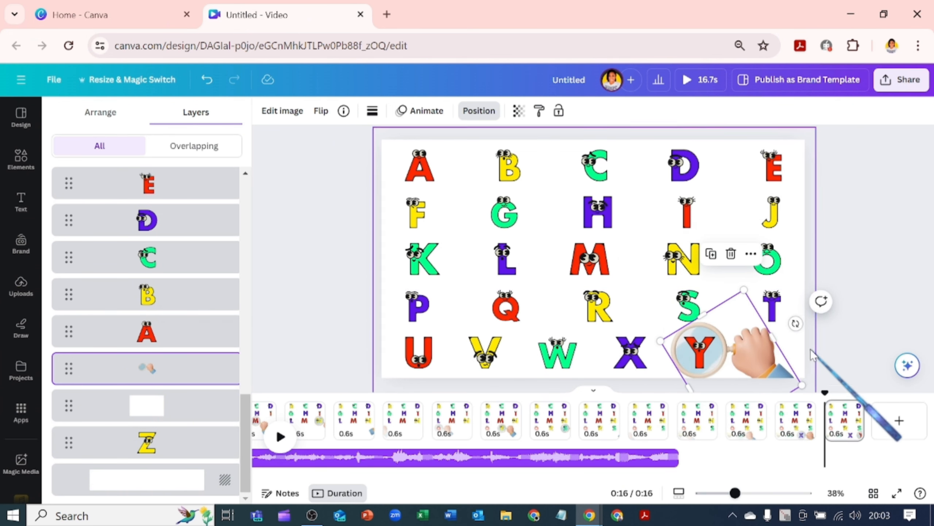
- Duplicate the page, bring letter Z to the front on the copy, and move the magnifying hand over Z
left_click(850, 424)
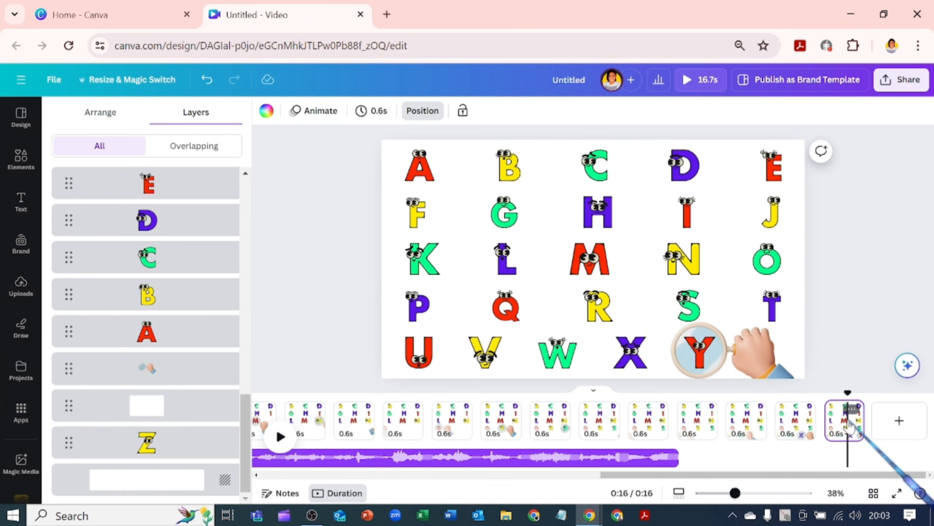
key("ctrl+d")
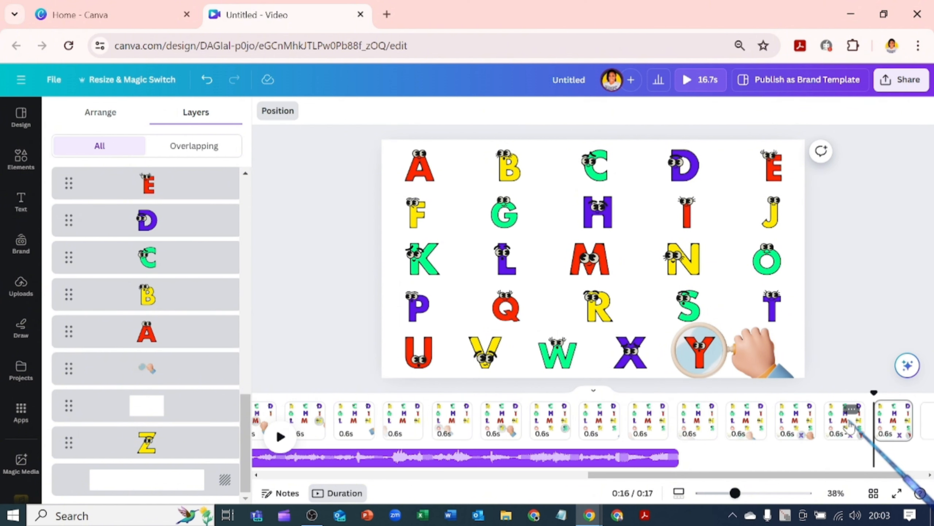
left_click(137, 448)
left_click_drag(129, 448, 144, 187)
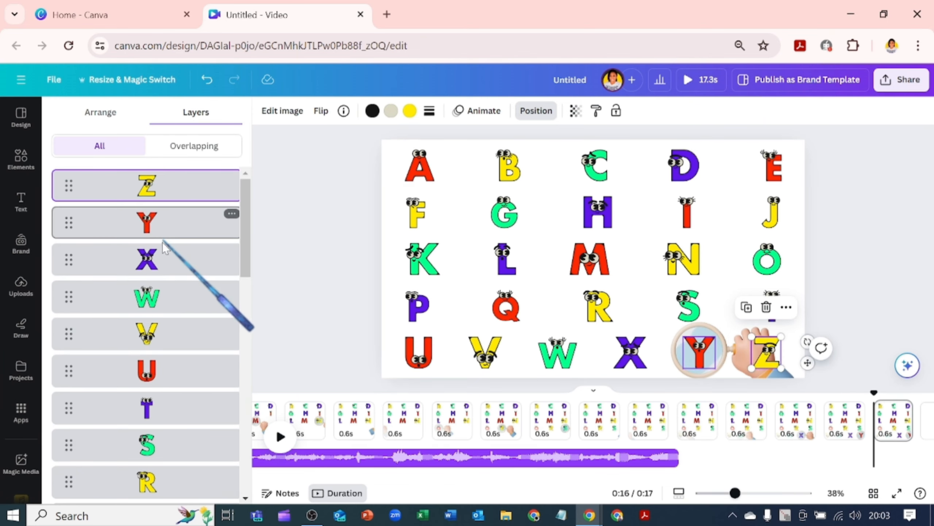
left_click(746, 365)
left_click_drag(746, 364, 787, 363)
- Duplicate the Z page and make the magnifying hand fully transparent on the new last page
left_click(901, 409)
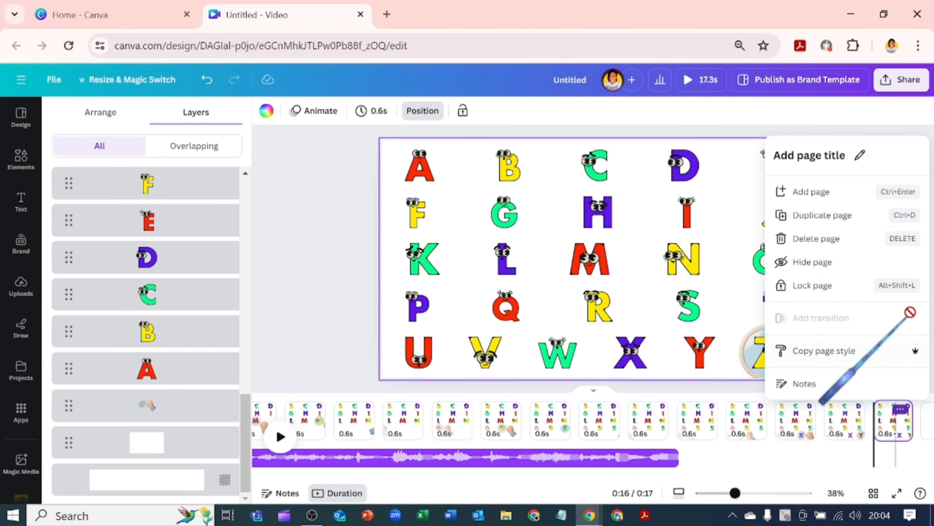
left_click(855, 218)
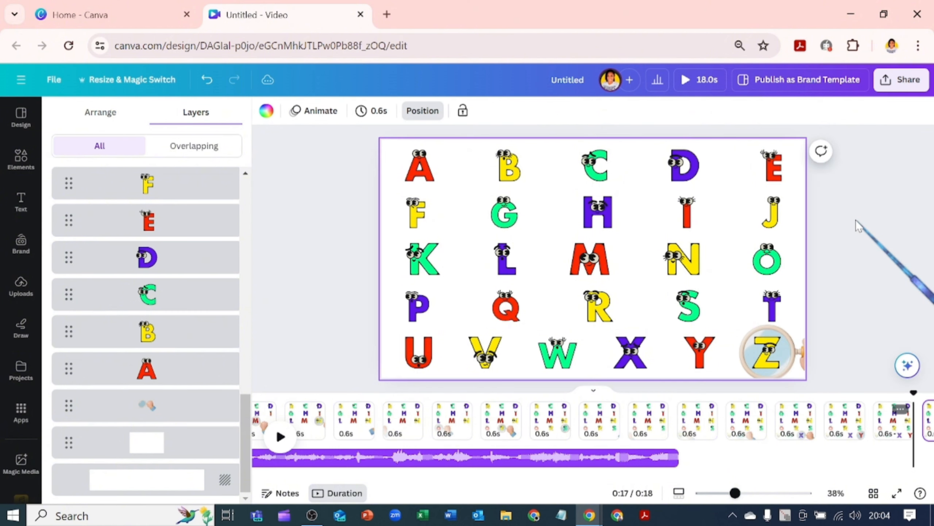
scroll(898, 477, "right", 2)
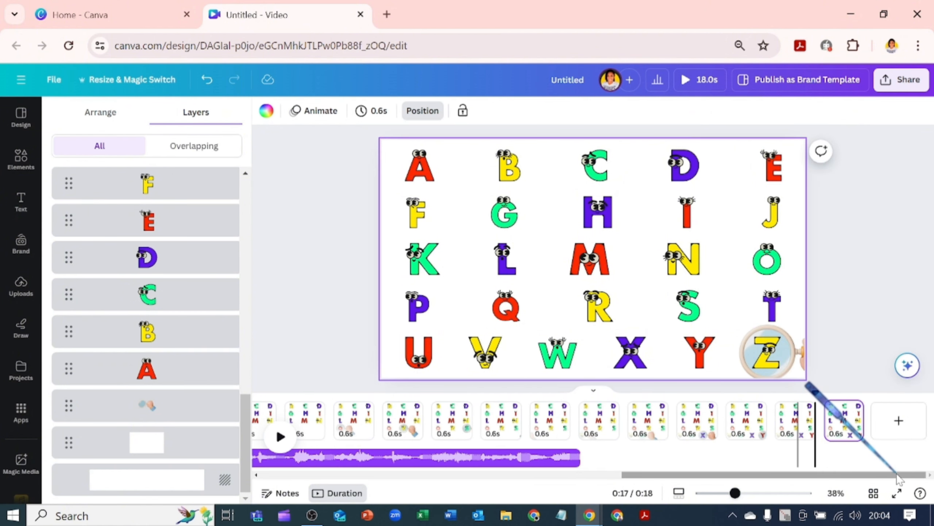
left_click(845, 420)
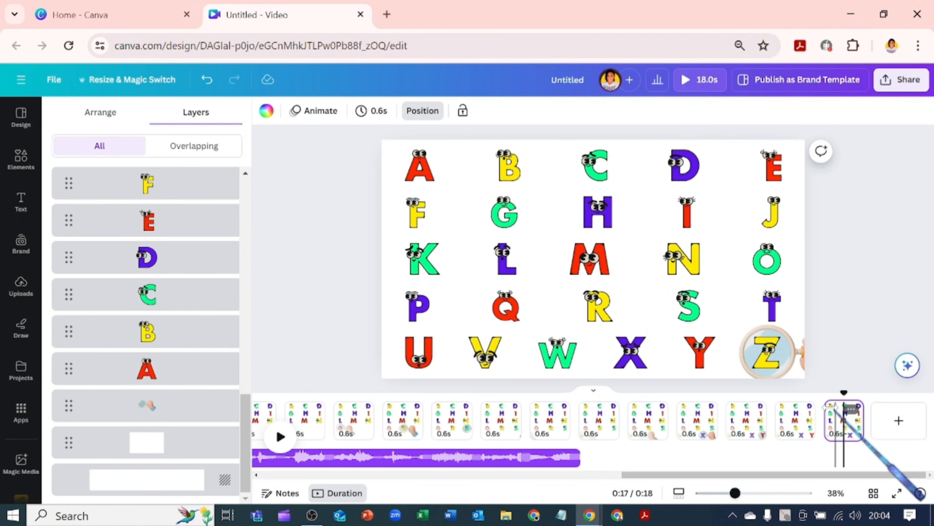
left_click(787, 347)
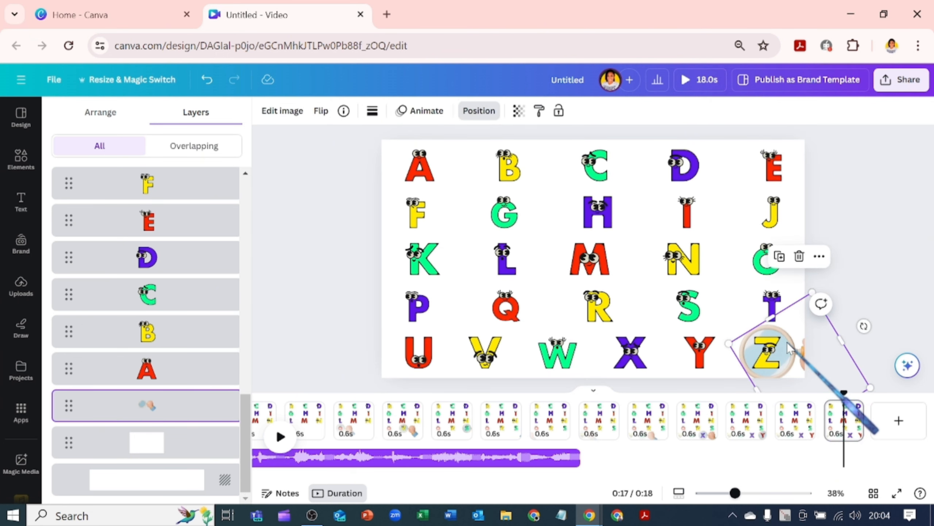
left_click(518, 110)
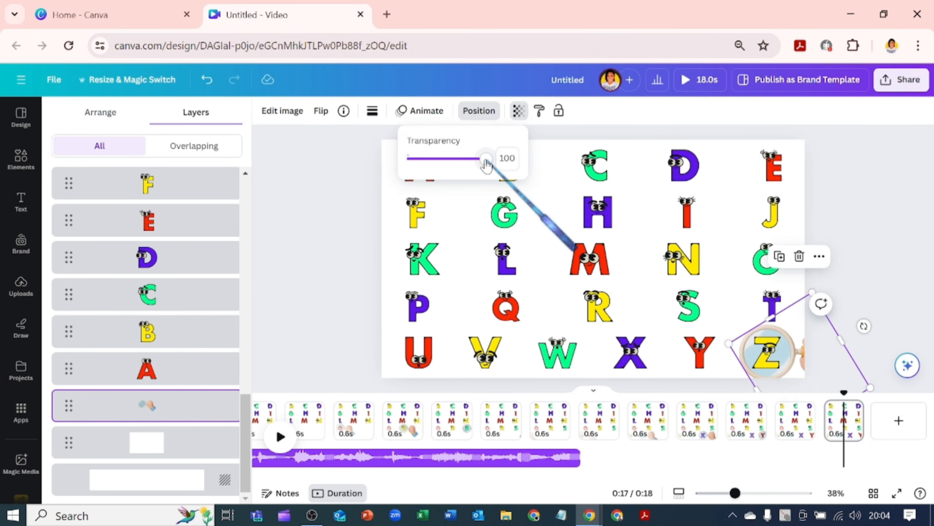
left_click_drag(487, 159, 365, 157)
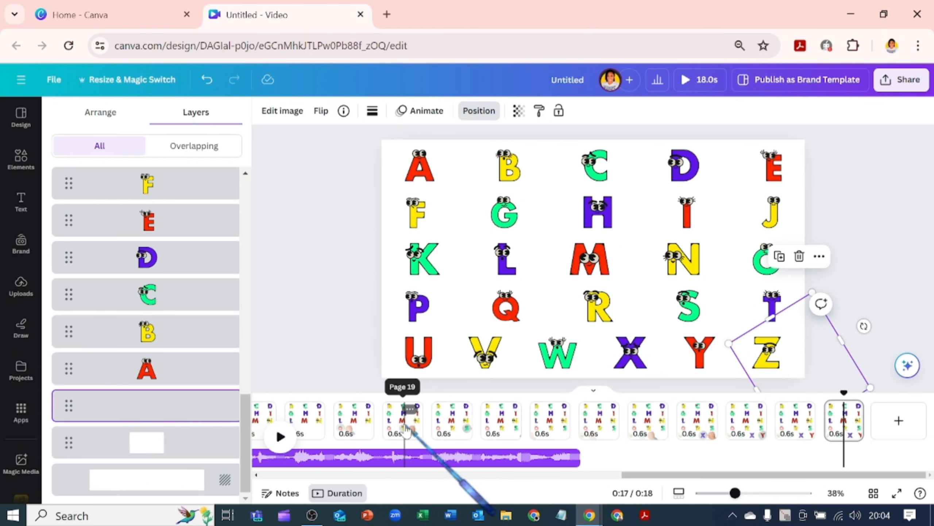
- Apply the 0.5s page timing to all pages
left_click(405, 427)
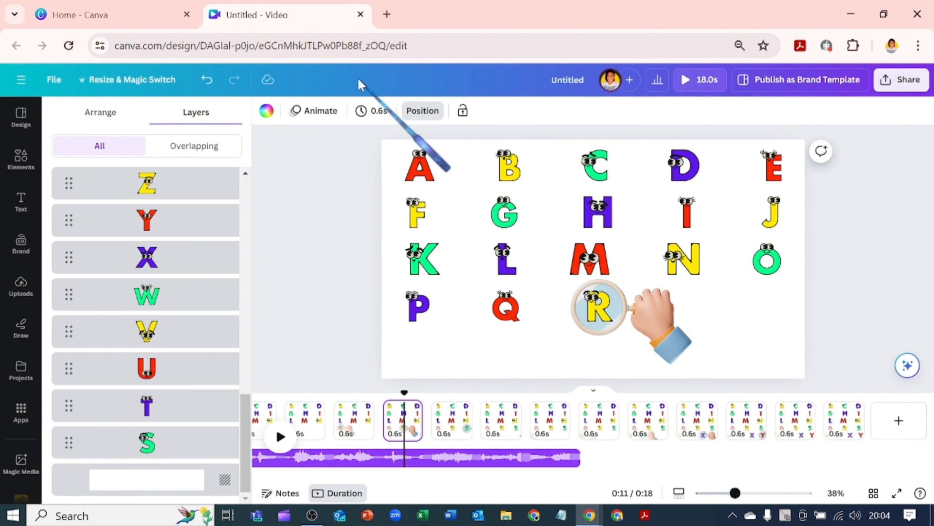
left_click(362, 111)
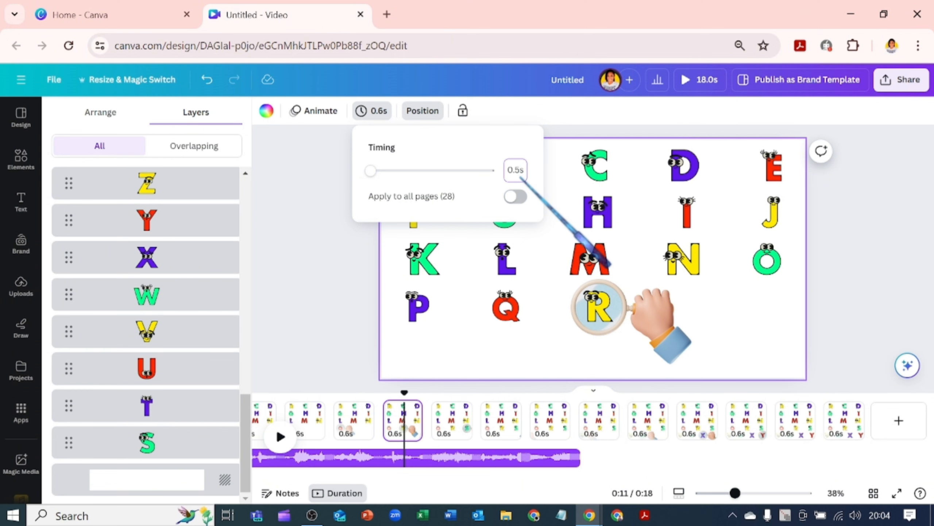
left_click(518, 197)
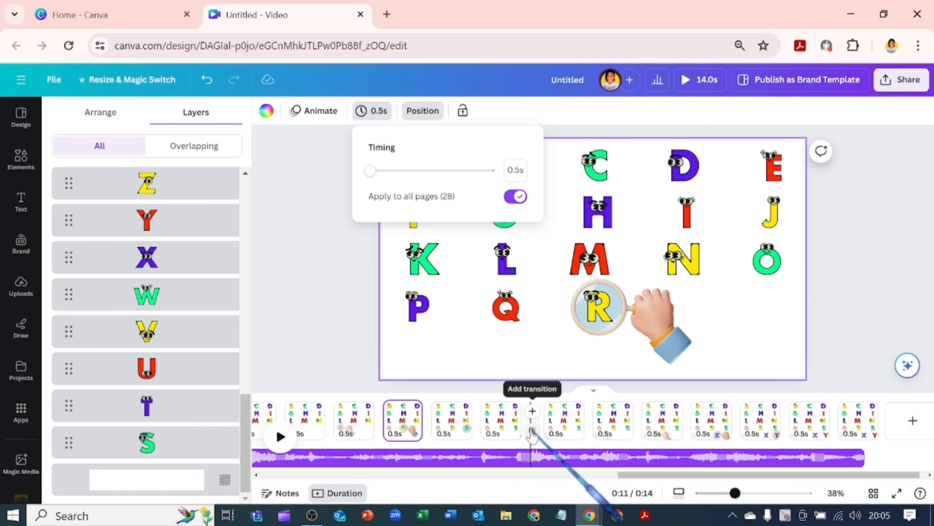
- Add a Match & Move transition between all pages and review the pages in grid view
left_click(532, 424)
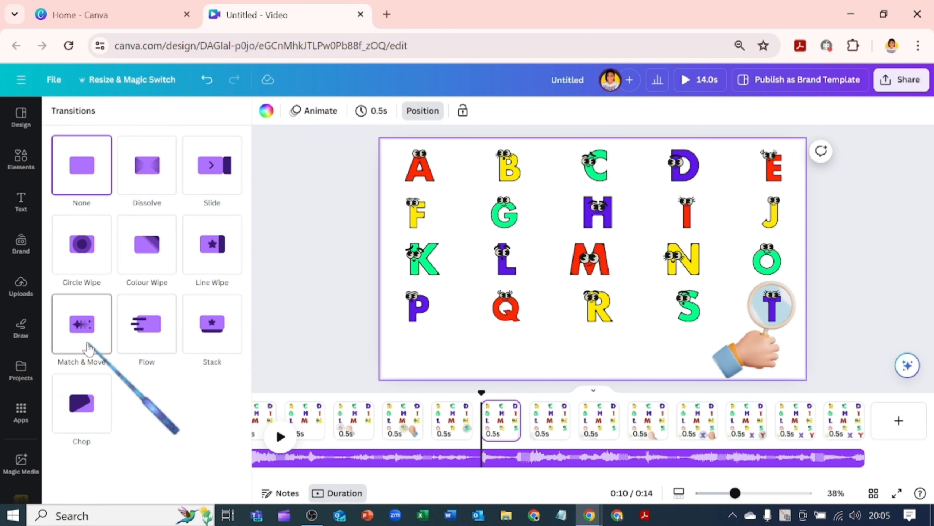
left_click(82, 323)
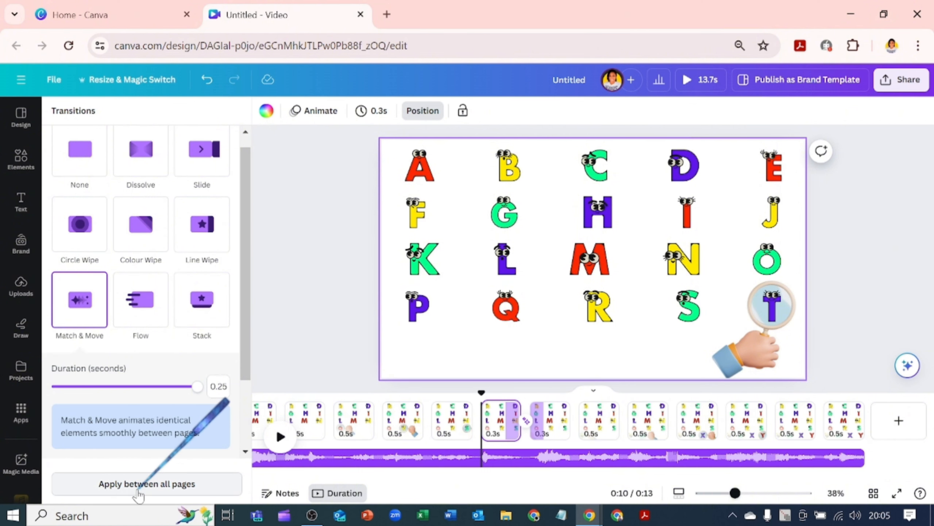
left_click(138, 485)
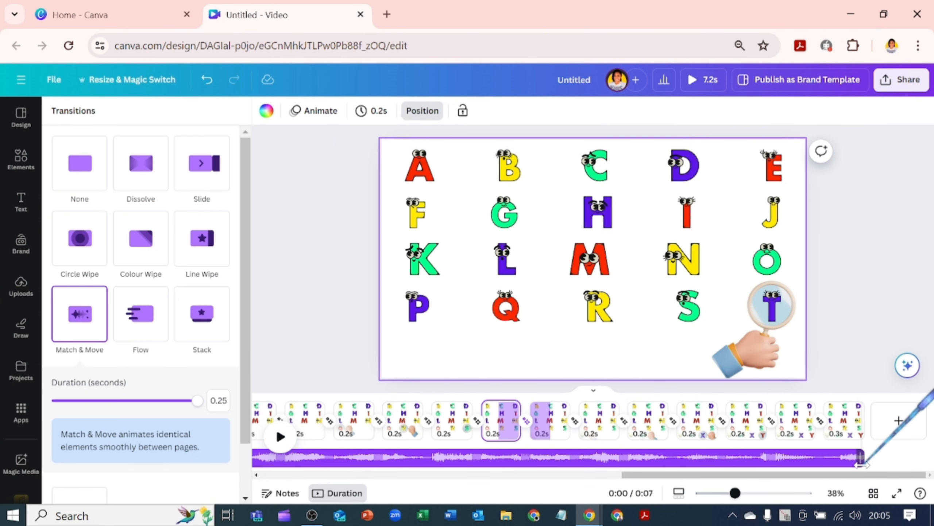
left_click(873, 491)
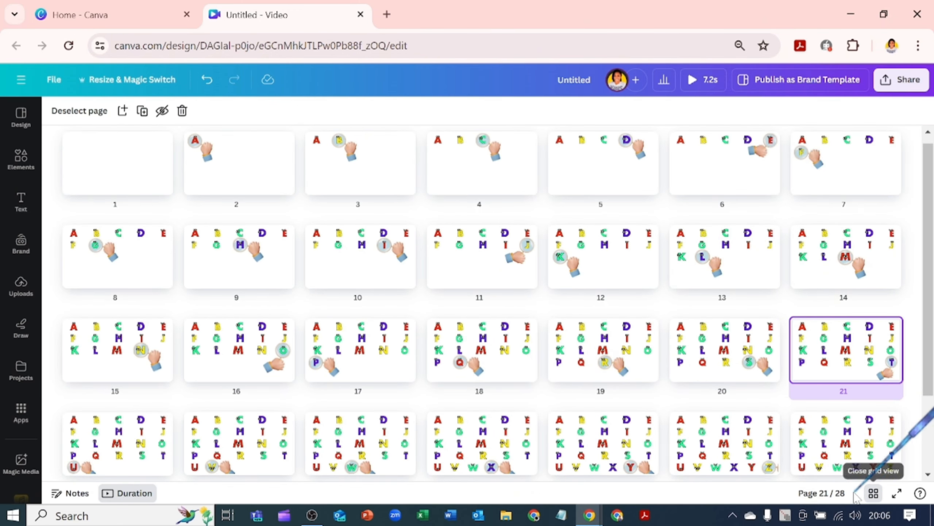
- Scroll through all 28 pages in grid view to check them, then close the grid view
scroll(785, 441, "down", 3)
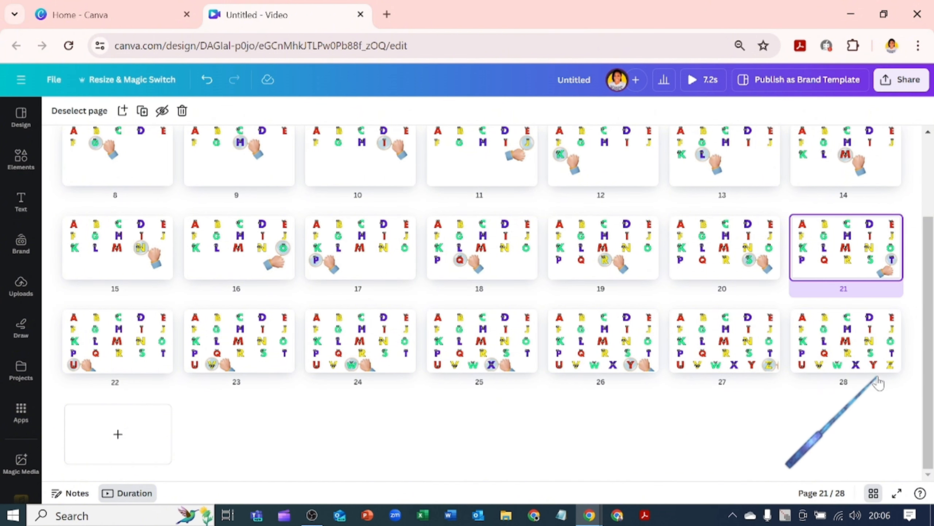
scroll(879, 383, "up", 3)
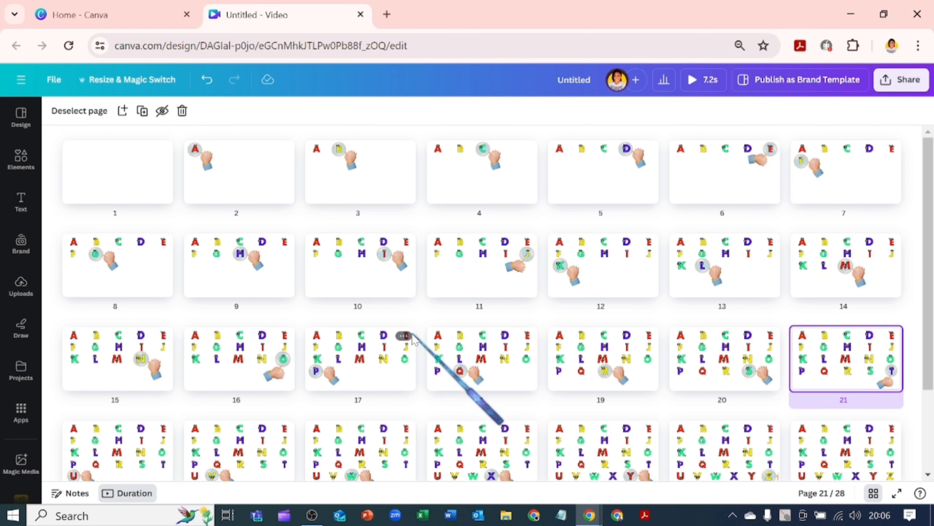
left_click(874, 493)
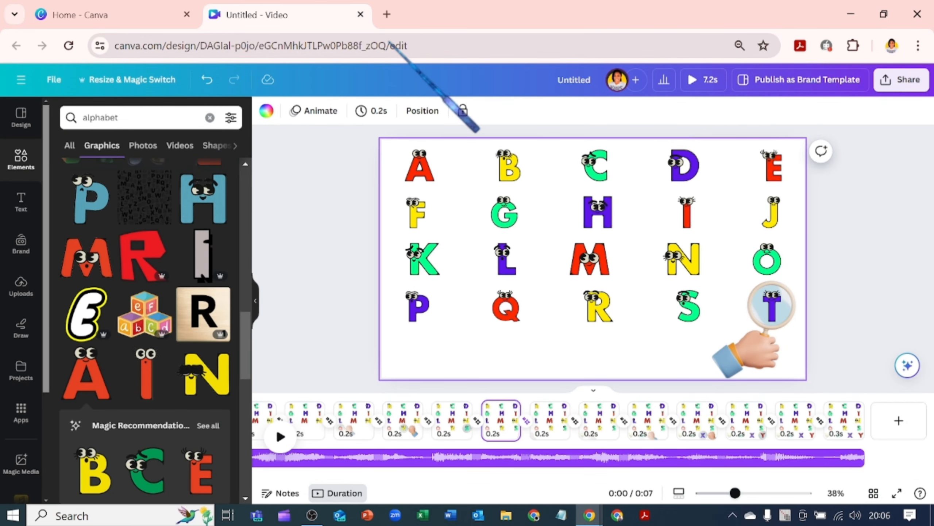
- Set the selected page's timing to 0.5s and apply that timing to all 28 pages
left_click(378, 111)
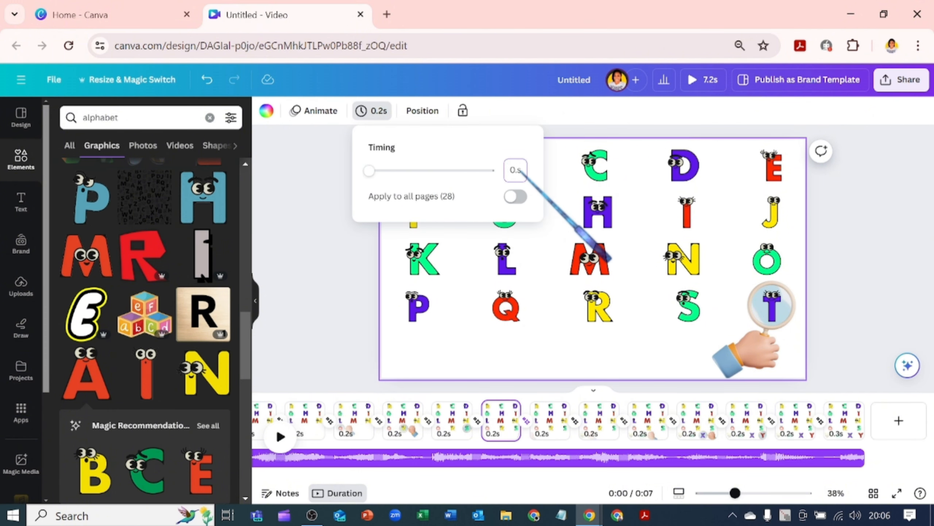
left_click(516, 196)
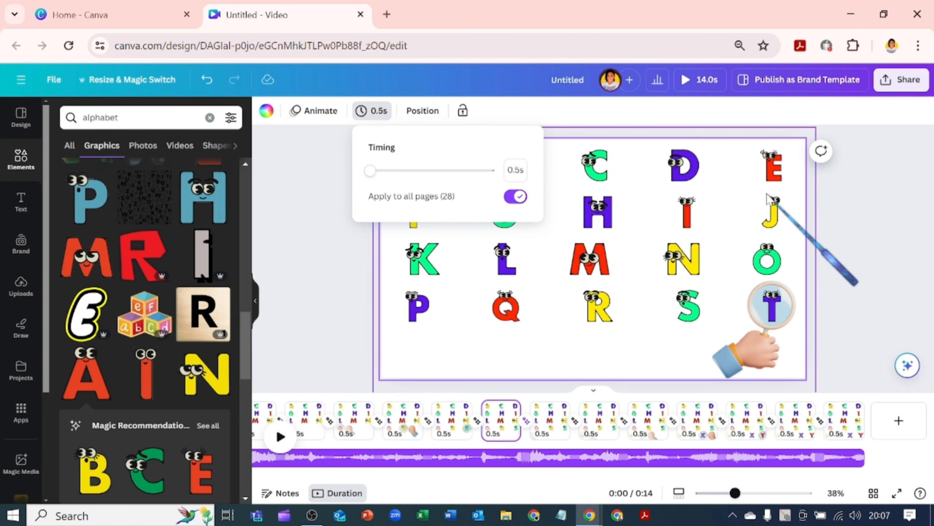
left_click(836, 202)
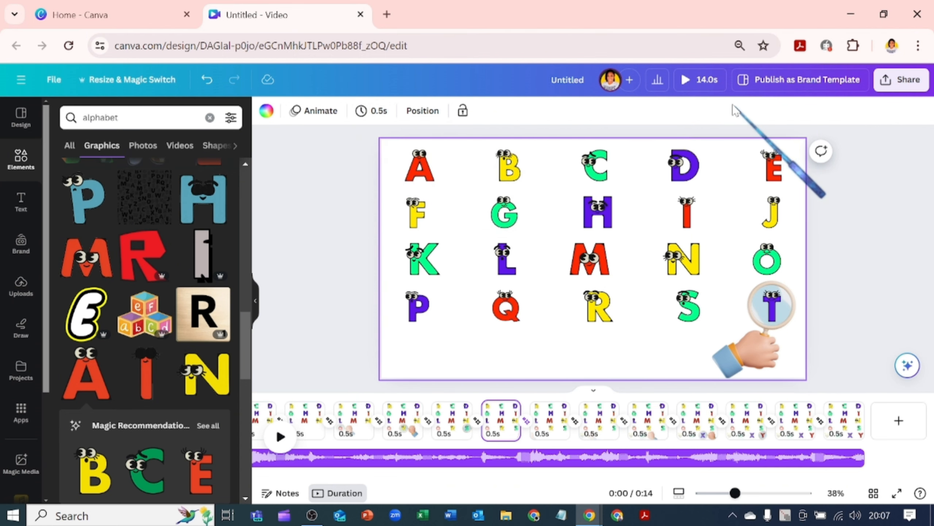
- Play a full-screen preview of the video and close it
left_click(718, 80)
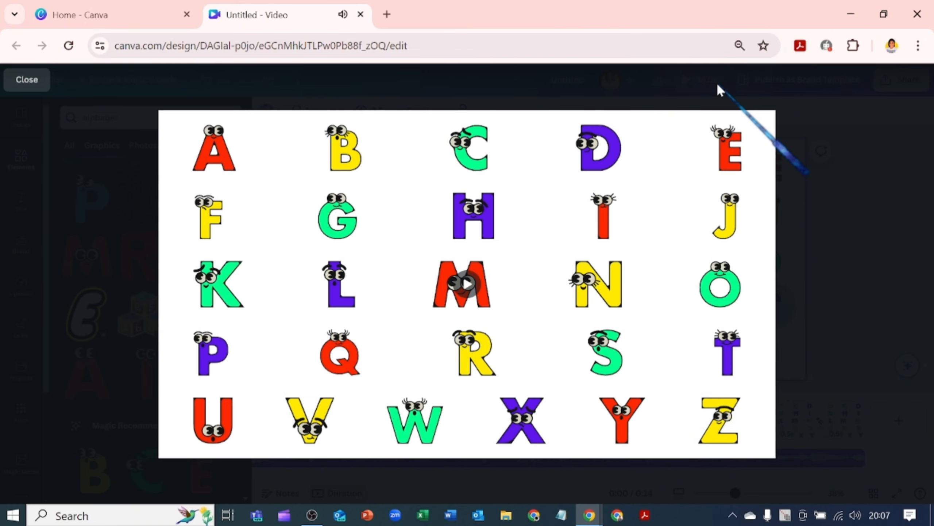
key("Escape")
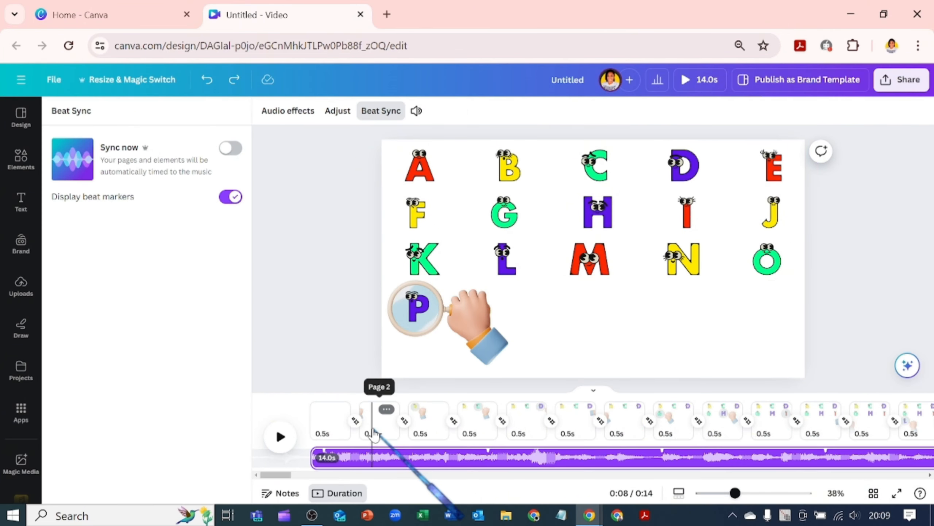
- Set the timing of the page where the hand reveals D to 0.4s
left_click(535, 424)
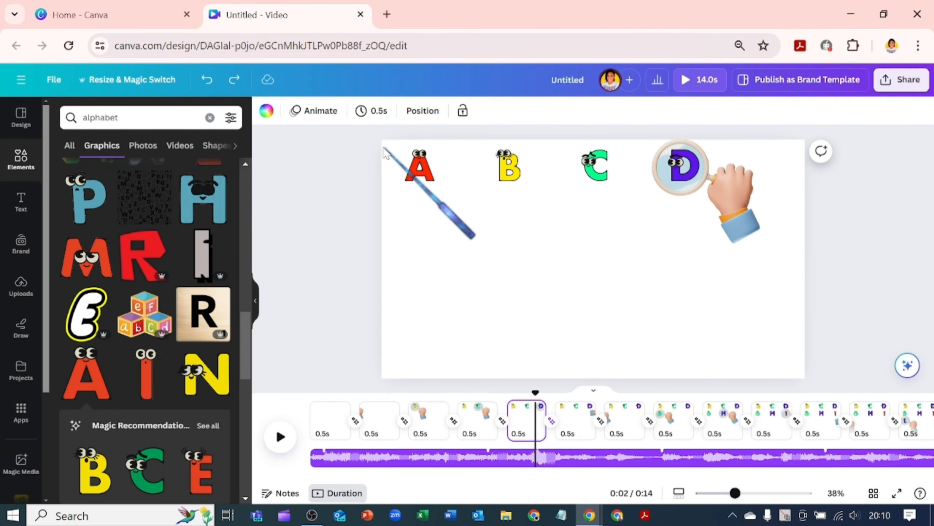
left_click(372, 110)
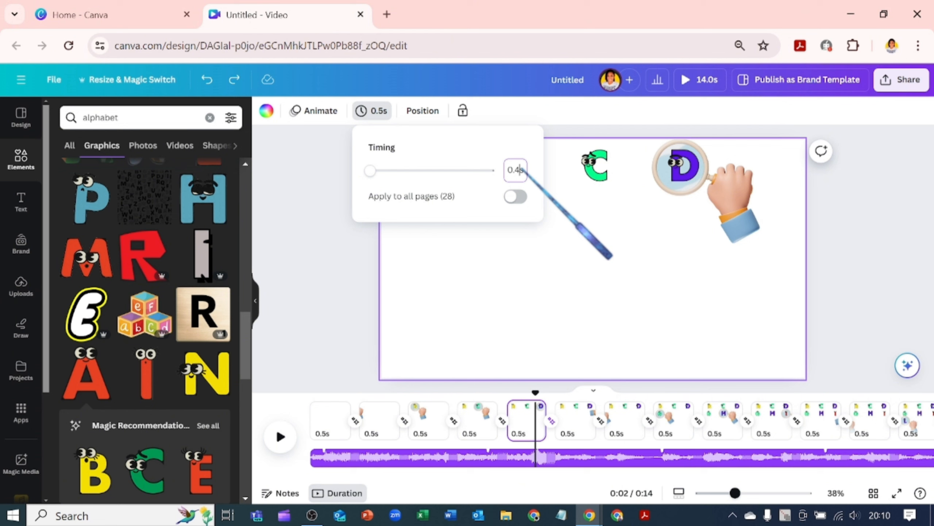
key("Return")
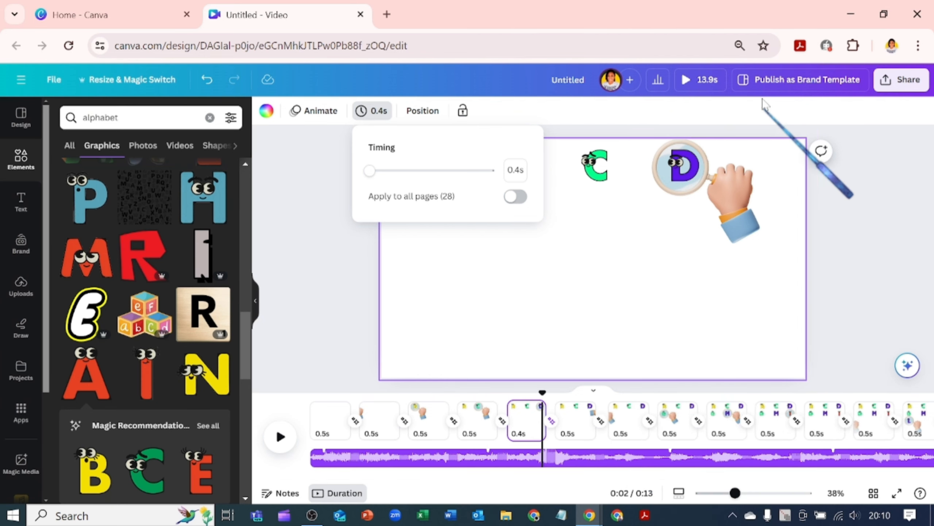
- Reset the browser zoom and adjust the duration handle of the following E page in the timeline
left_click(739, 46)
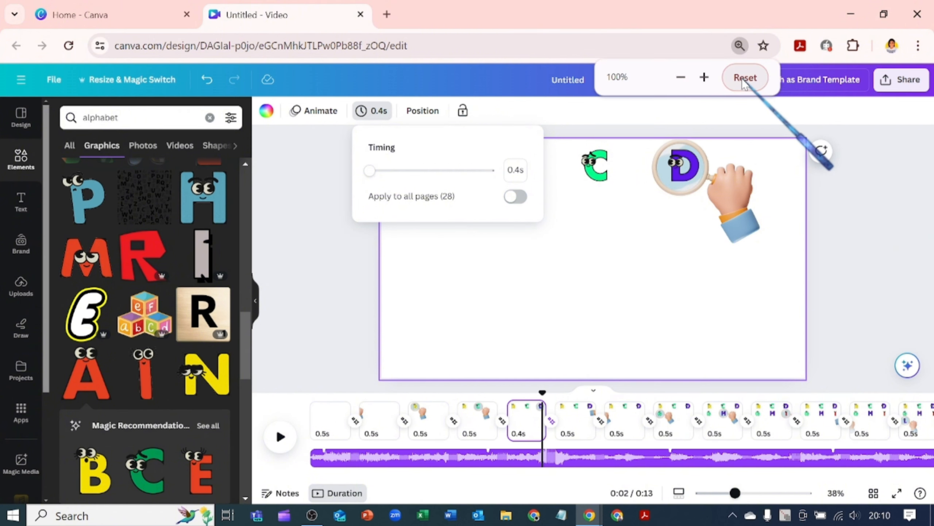
left_click(745, 78)
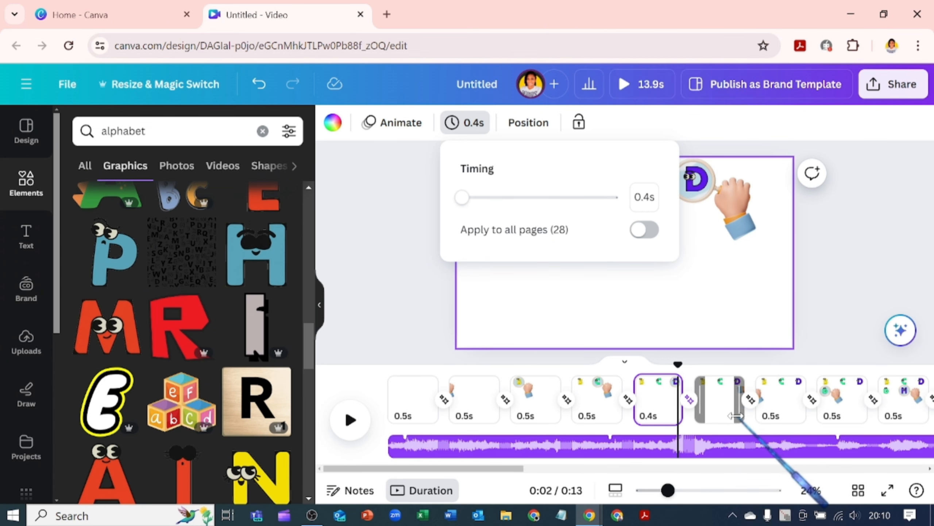
left_click_drag(734, 414, 743, 418)
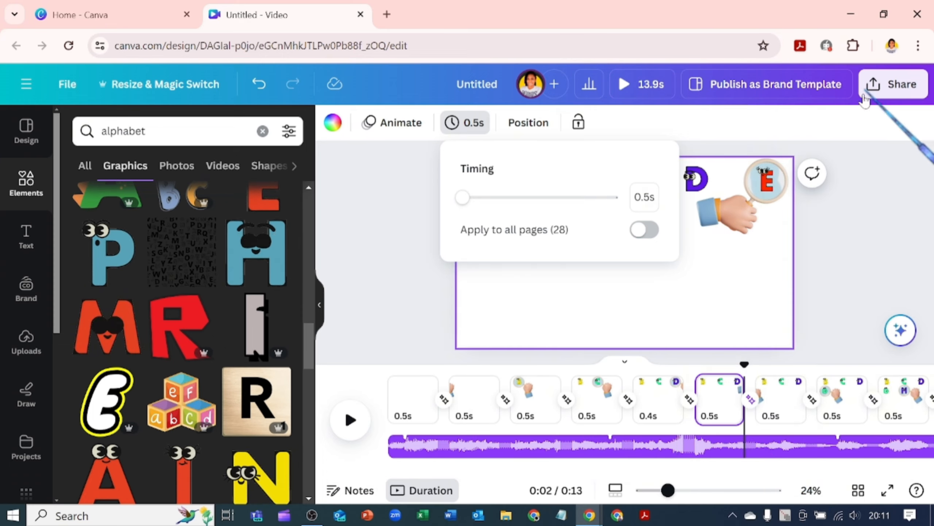